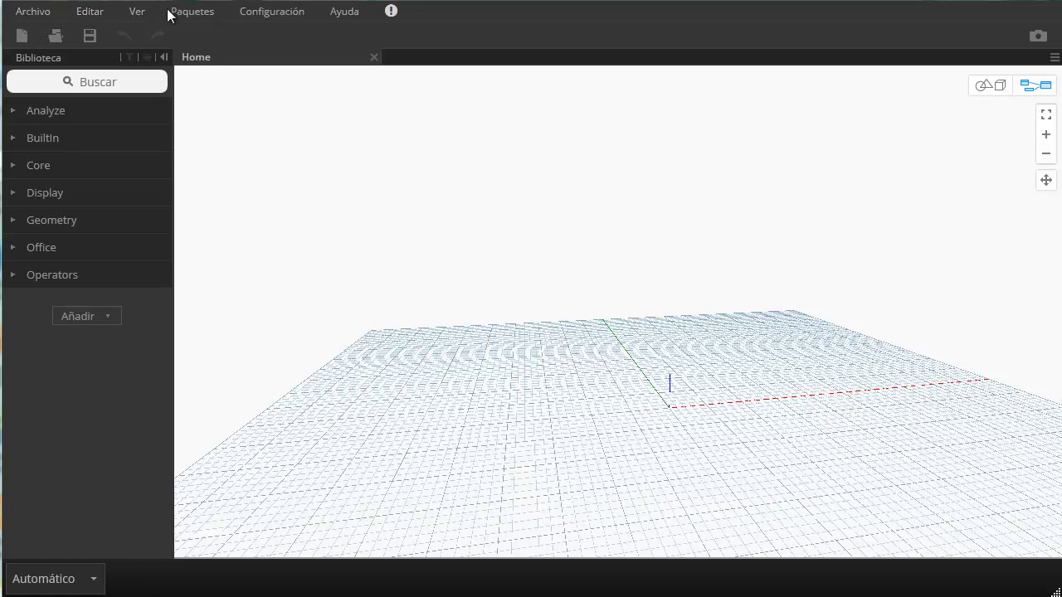
# Look through the File, Edit, View, Packages, Settings and Help menus, and try the background/graph navigation toggle.
pyautogui.click(44, 16)
pyautogui.click(43, 18)
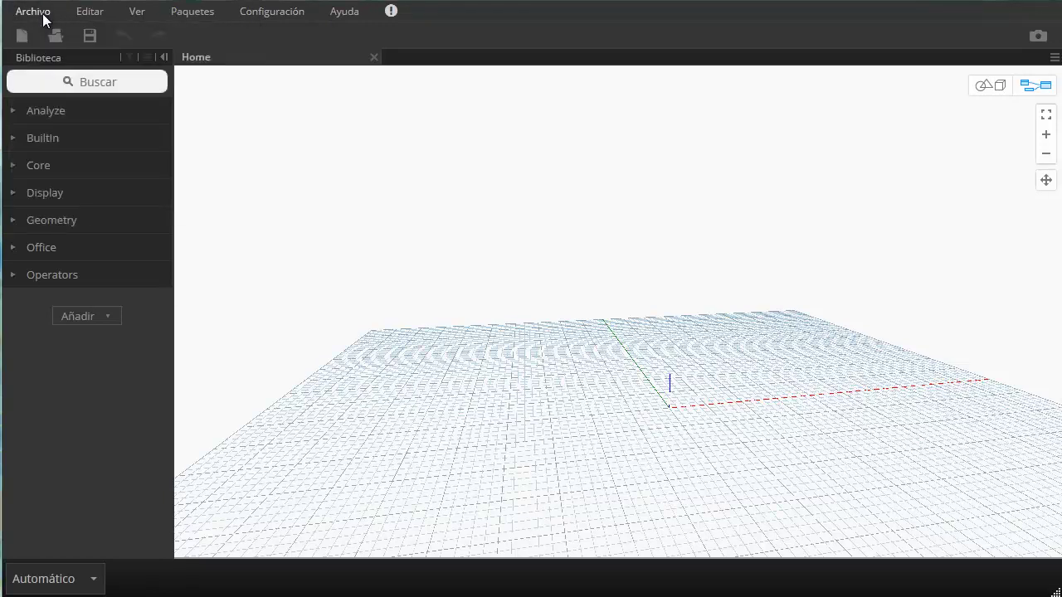
pyautogui.click(92, 15)
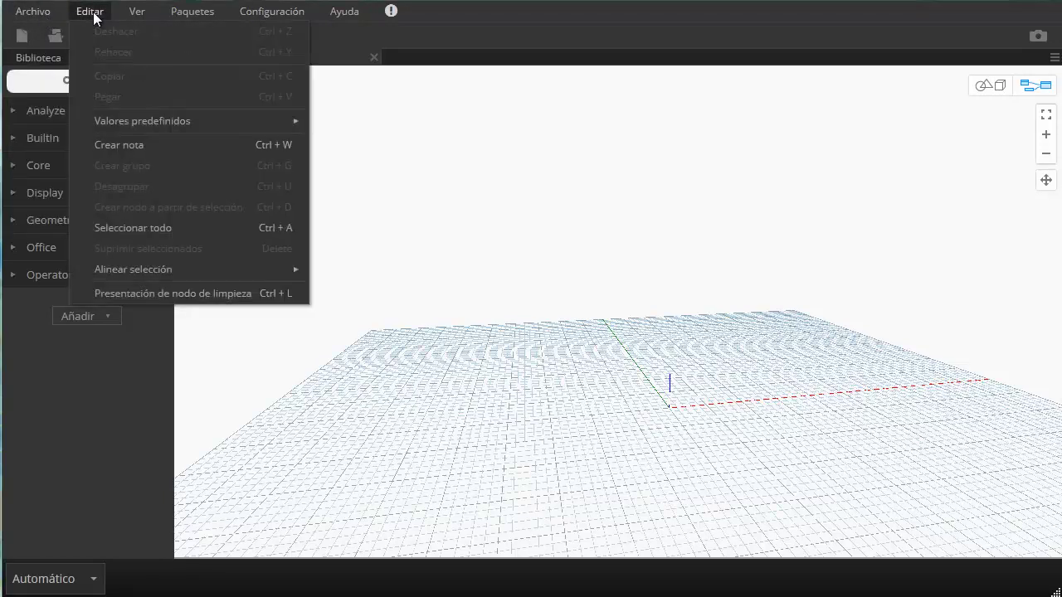
pyautogui.click(95, 16)
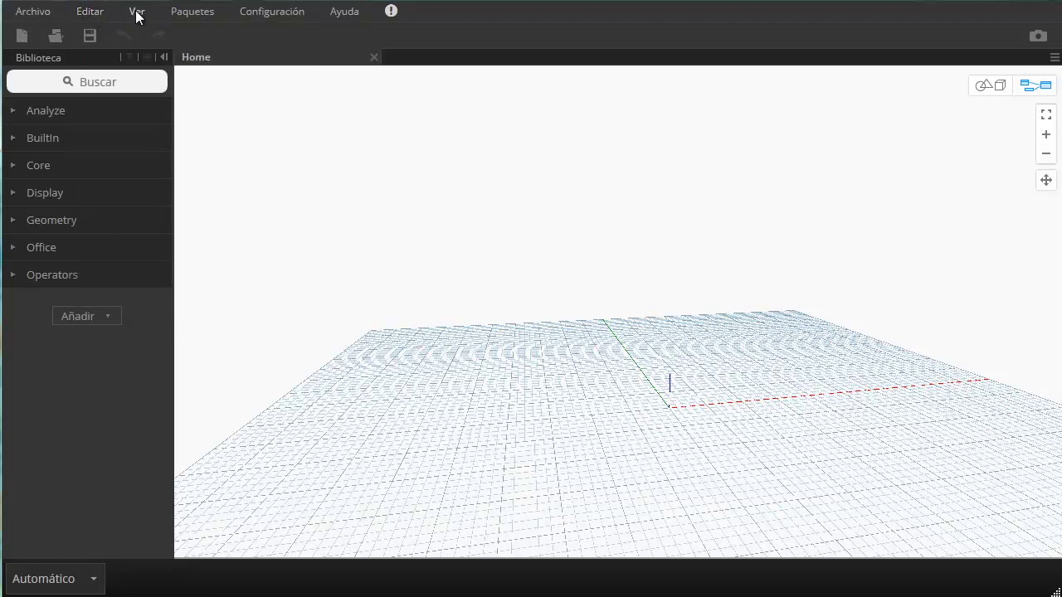
pyautogui.click(137, 15)
pyautogui.click(137, 15)
pyautogui.click(190, 14)
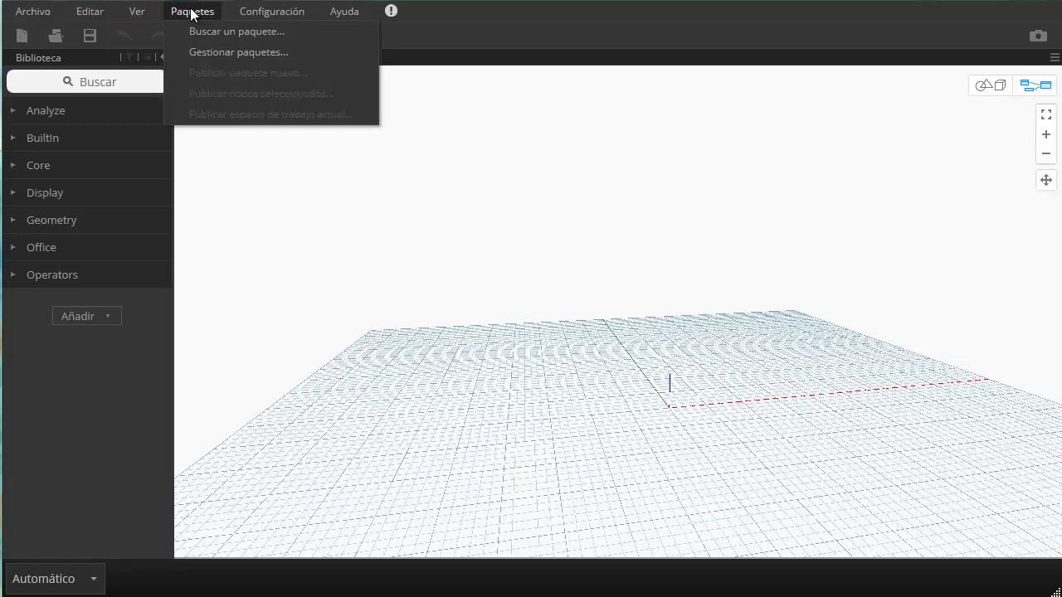
pyautogui.click(191, 14)
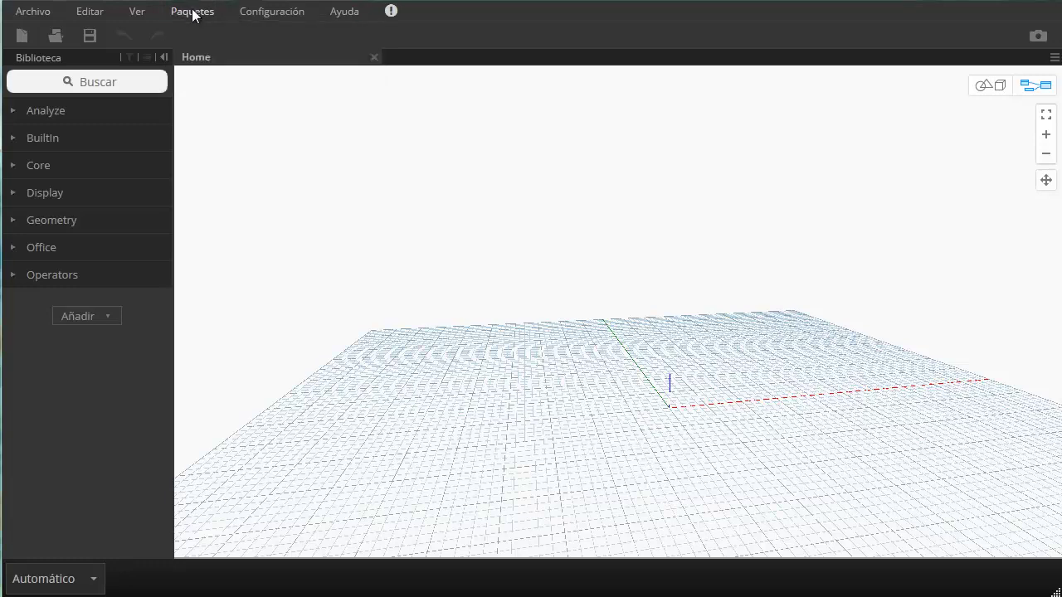
pyautogui.click(265, 14)
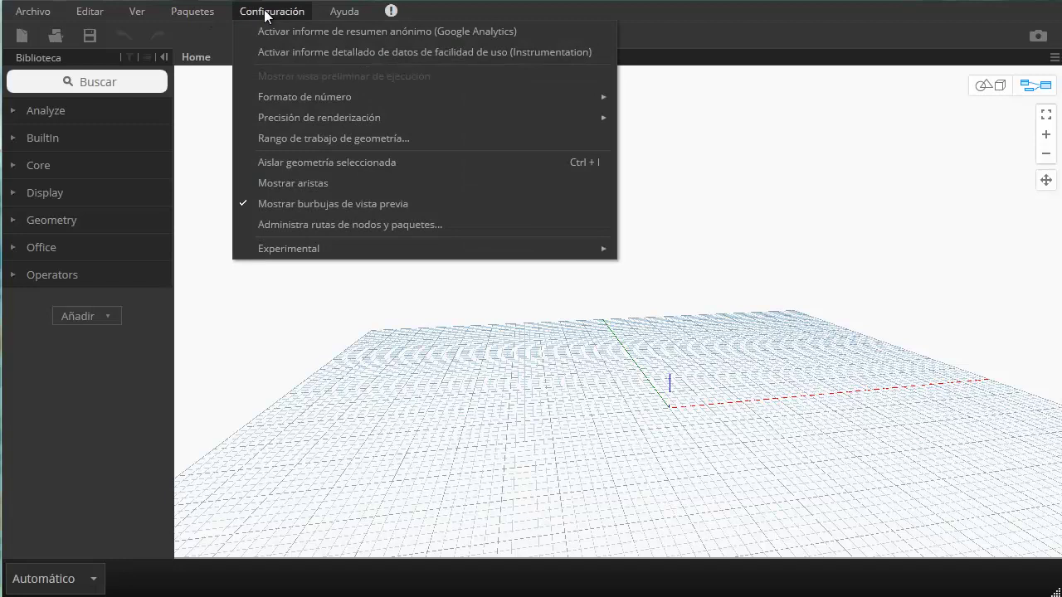
pyautogui.click(267, 14)
pyautogui.click(336, 14)
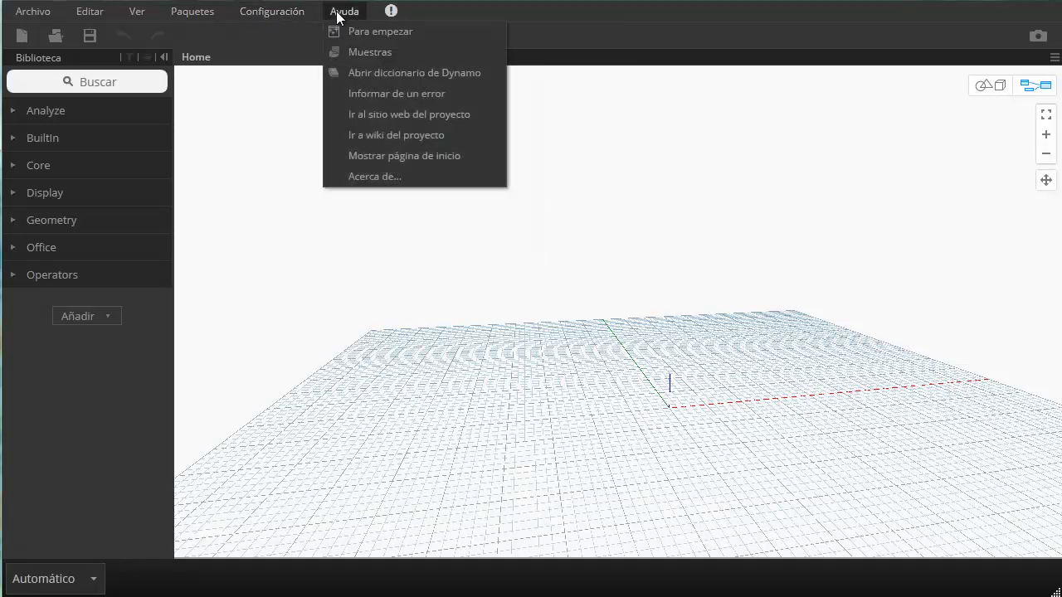
pyautogui.click(336, 14)
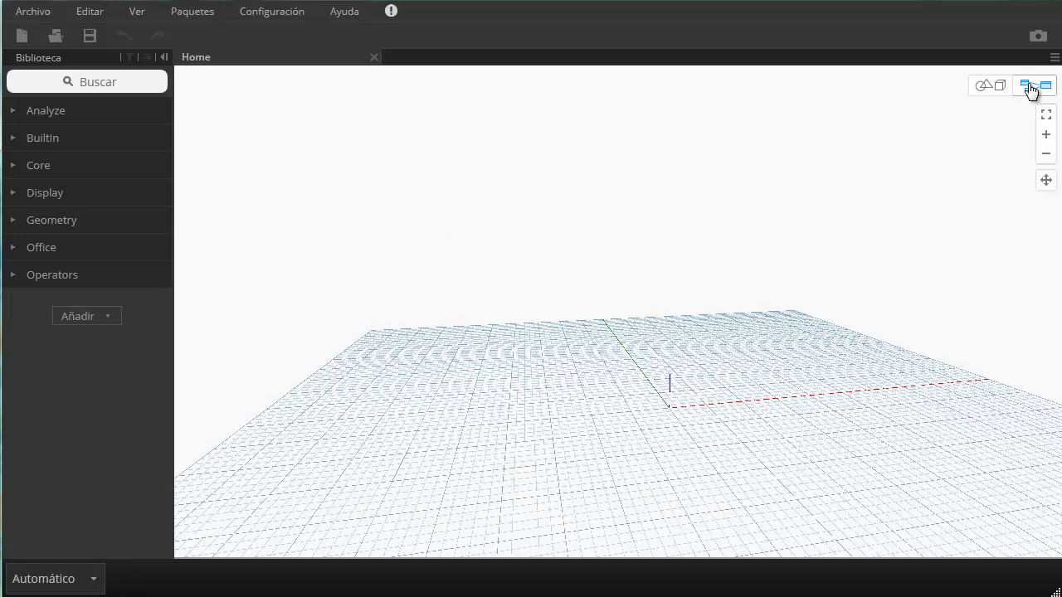
pyautogui.click(979, 93)
pyautogui.click(1027, 91)
# Add a Number node (0.000) through the canvas search 'num' and position it on the canvas.
pyautogui.rightClick(385, 188)
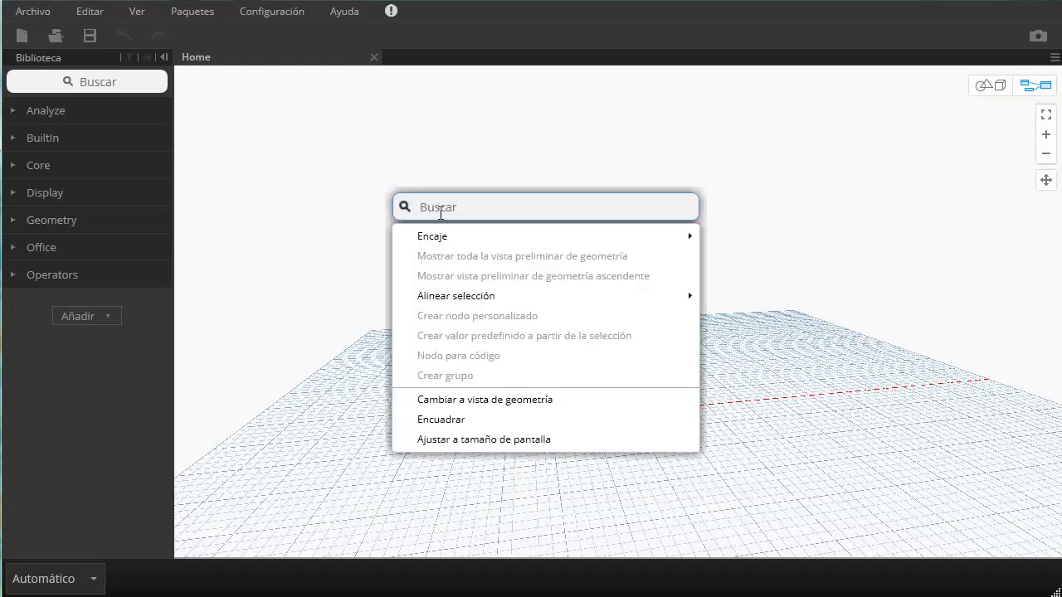
pyautogui.write('num')
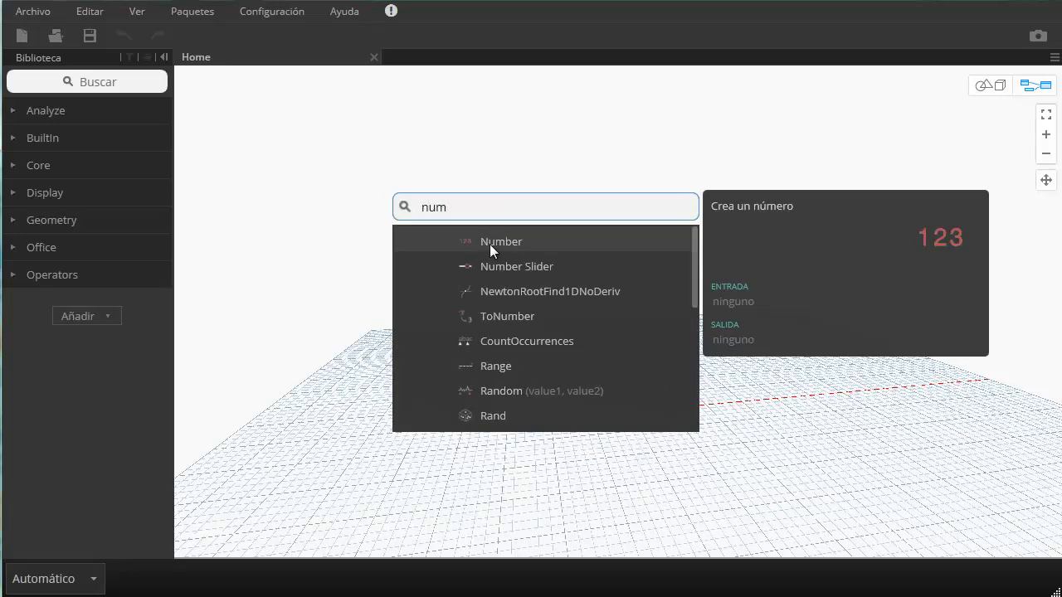
pyautogui.click(489, 243)
pyautogui.moveTo(516, 256); pyautogui.dragTo(592, 252)
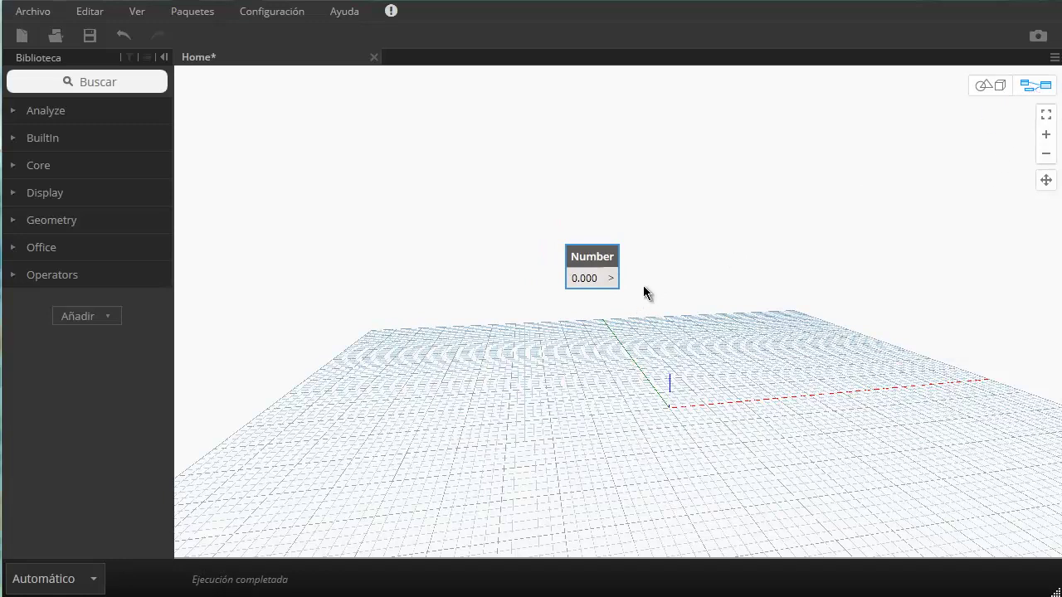
pyautogui.scroll(5, 643, 286)
pyautogui.moveTo(624, 243)
pyautogui.mouseDown(button='middle')
pyautogui.moveTo(730, 331)
pyautogui.moveTo(799, 338)
pyautogui.moveTo(623, 339)
pyautogui.moveTo(718, 343)
pyautogui.moveTo(739, 322)
pyautogui.mouseUp(button='middle')
pyautogui.scroll(2, 738, 323)
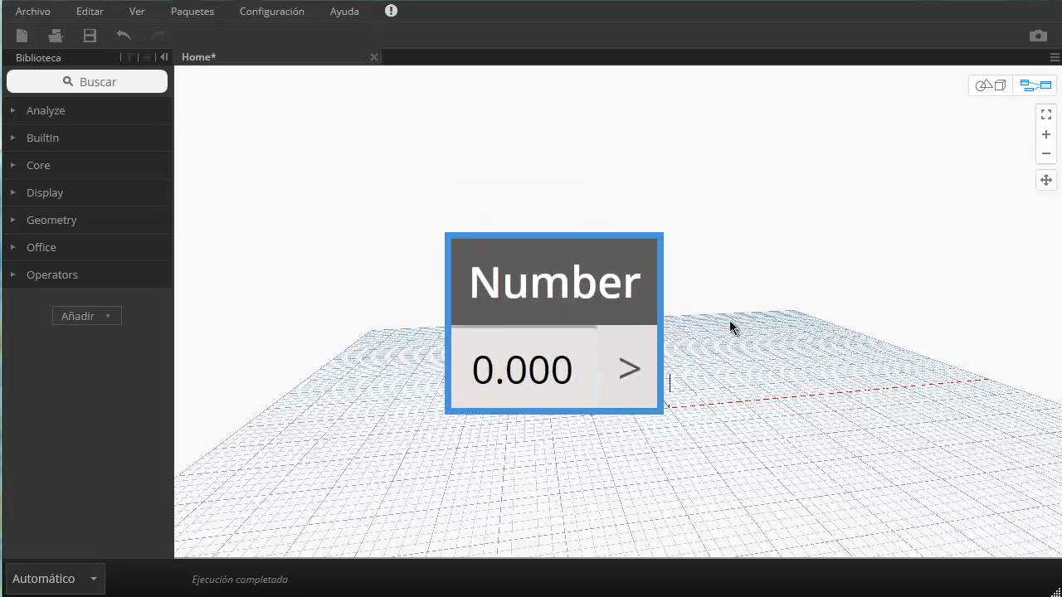
pyautogui.scroll(-2, 713, 315)
pyautogui.scroll(-3, 718, 315)
pyautogui.scroll(-2, 724, 317)
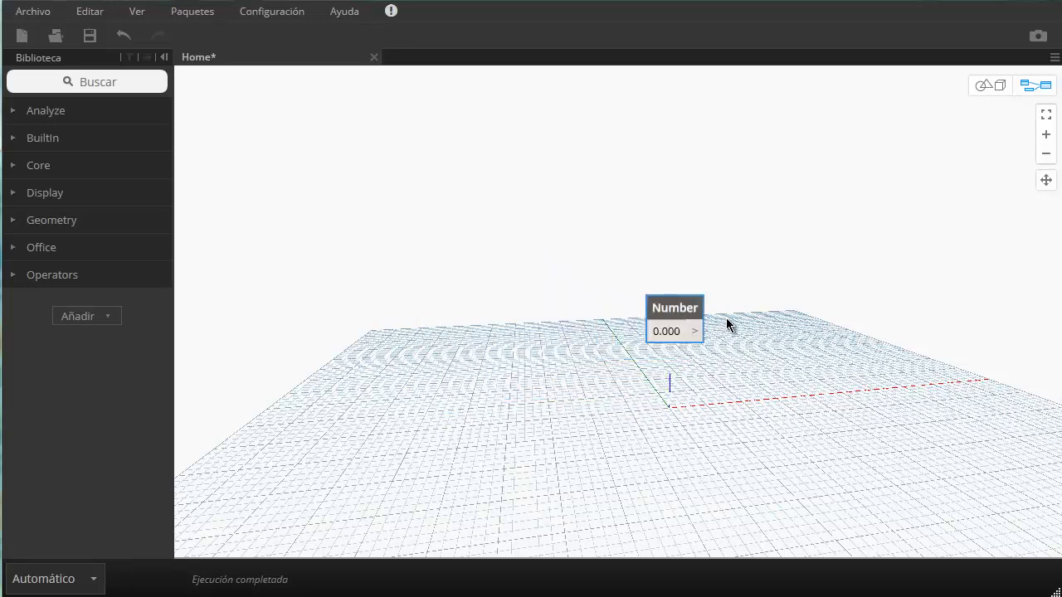
pyautogui.moveTo(726, 318); pyautogui.dragTo(632, 307, button='middle')
pyautogui.rightClick(712, 149)
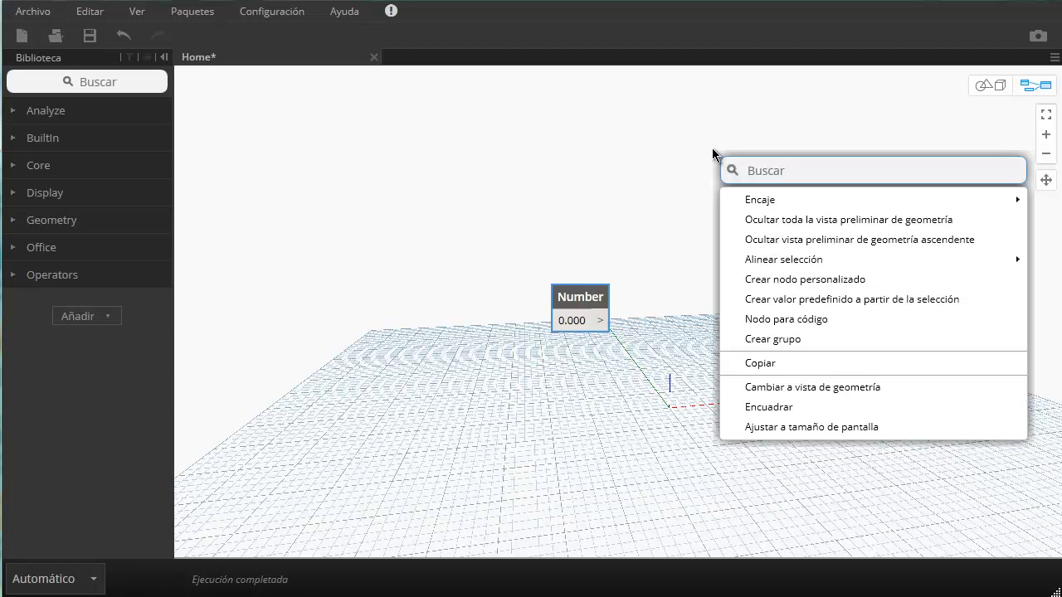
pyautogui.rightClick(273, 136)
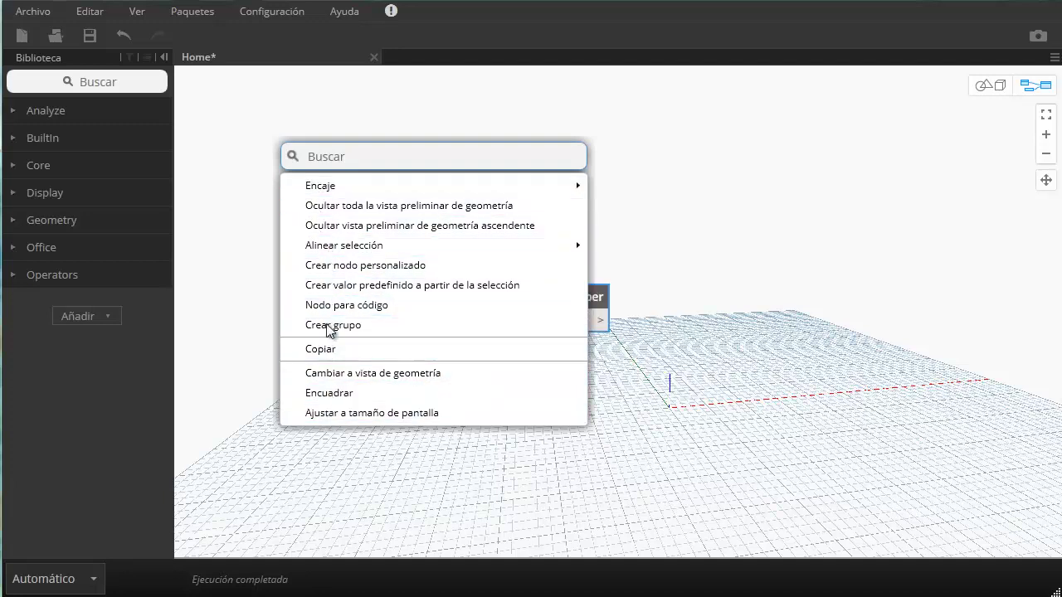
pyautogui.click(794, 164)
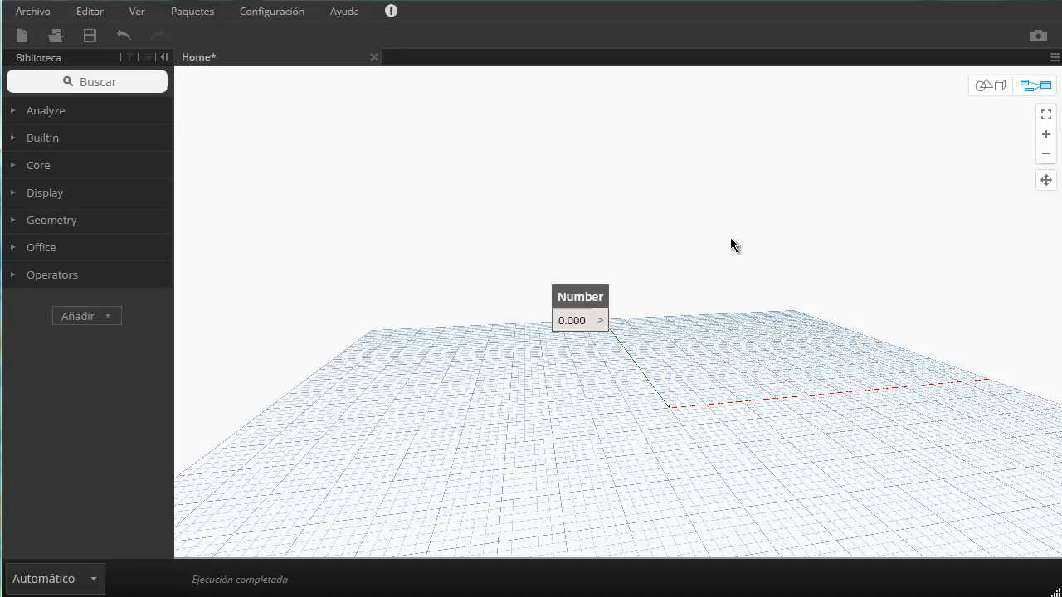
# Switch to 3D background navigation, then pan, zoom and orbit the grid to a steeper top-down view.
pyautogui.click(981, 90)
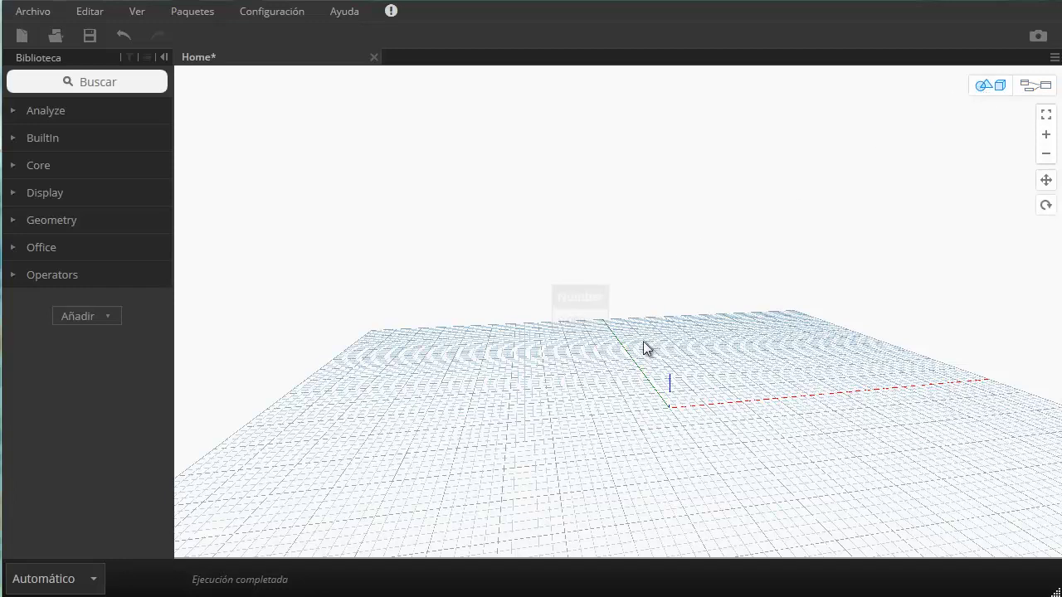
pyautogui.moveTo(693, 419)
pyautogui.mouseDown(button='middle')
pyautogui.moveTo(578, 339)
pyautogui.moveTo(557, 306)
pyautogui.moveTo(676, 384)
pyautogui.moveTo(708, 373)
pyautogui.moveTo(644, 361)
pyautogui.moveTo(666, 384)
pyautogui.moveTo(655, 320)
pyautogui.moveTo(661, 397)
pyautogui.moveTo(666, 347)
pyautogui.mouseUp(button='middle')
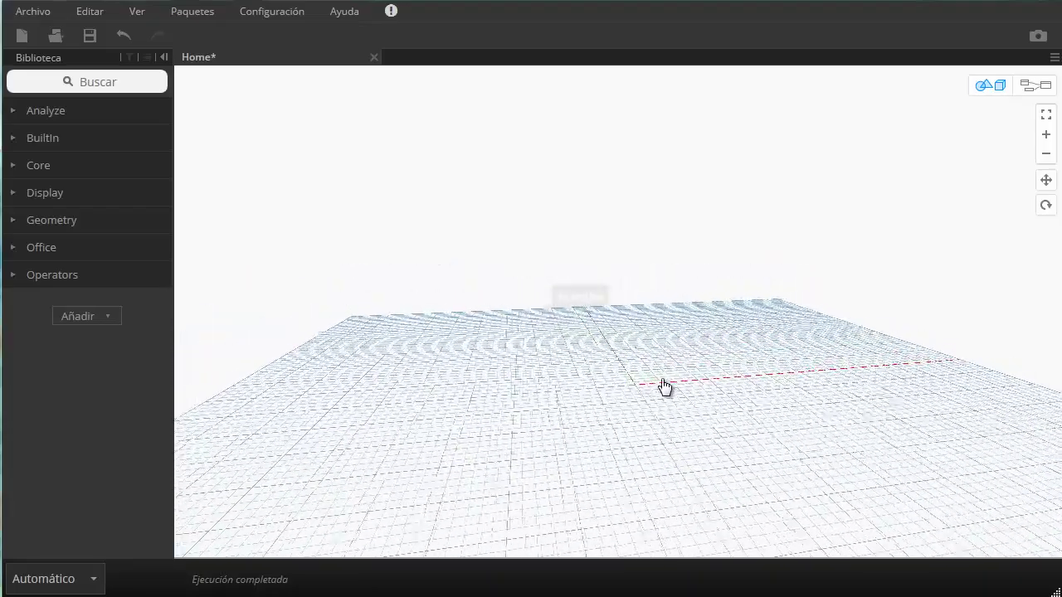
pyautogui.scroll(1, 664, 335)
pyautogui.scroll(1, 660, 331)
pyautogui.scroll(1, 660, 331)
pyautogui.scroll(1, 661, 337)
pyautogui.scroll(-1, 661, 334)
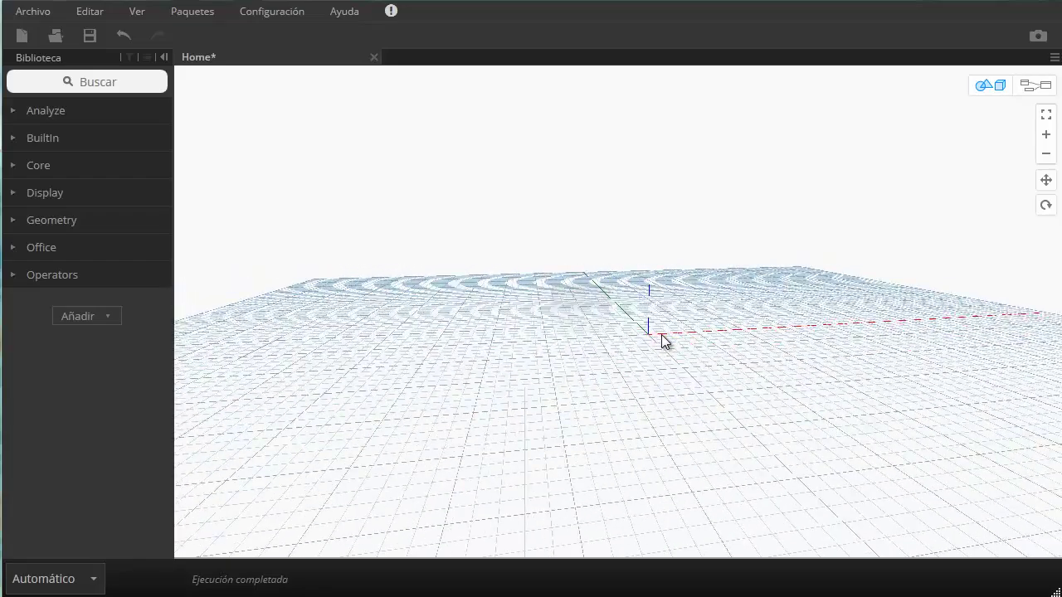
pyautogui.scroll(-1, 673, 344)
pyautogui.scroll(-1, 673, 344)
pyautogui.moveTo(673, 344)
pyautogui.mouseDown(button='middle')
pyautogui.moveTo(611, 360)
pyautogui.moveTo(630, 374)
pyautogui.moveTo(674, 371)
pyautogui.mouseUp(button='middle')
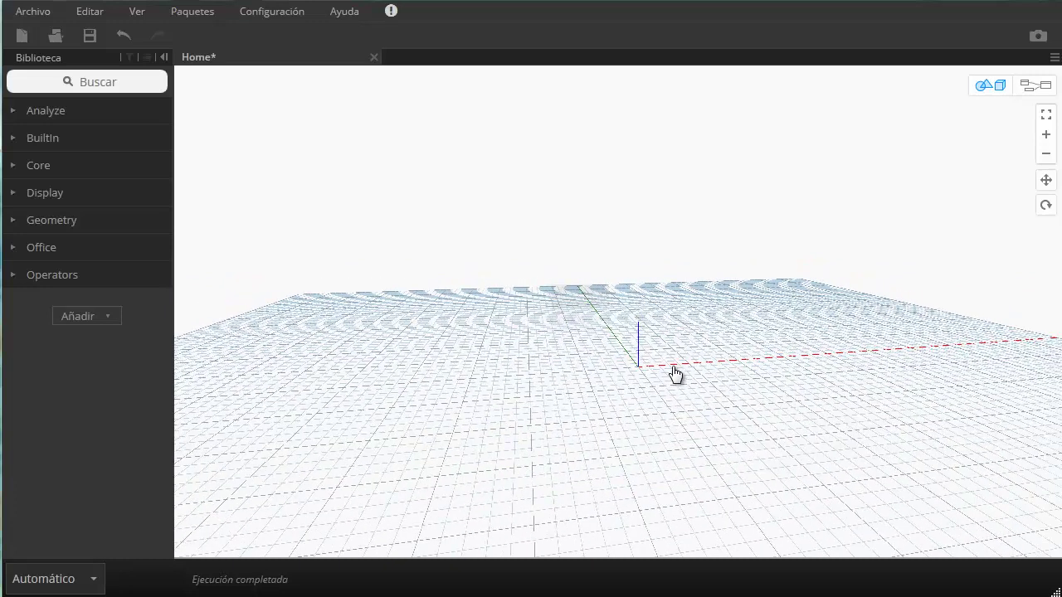
pyautogui.moveTo(662, 285)
pyautogui.mouseDown(button='right')
pyautogui.moveTo(702, 354)
pyautogui.moveTo(756, 355)
pyautogui.moveTo(808, 332)
pyautogui.moveTo(652, 342)
pyautogui.moveTo(571, 325)
pyautogui.moveTo(611, 329)
pyautogui.mouseUp(button='right')
# Dismiss the 3D view options, return to graph navigation with Ctrl+B, and delete the Number node.
pyautogui.rightClick(660, 290)
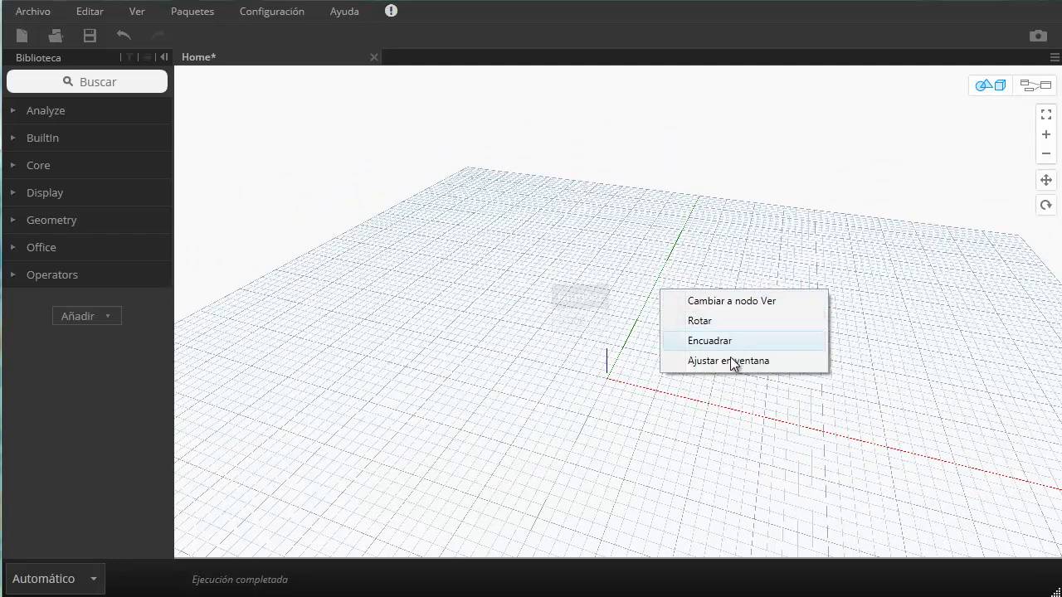
pyautogui.click(733, 249)
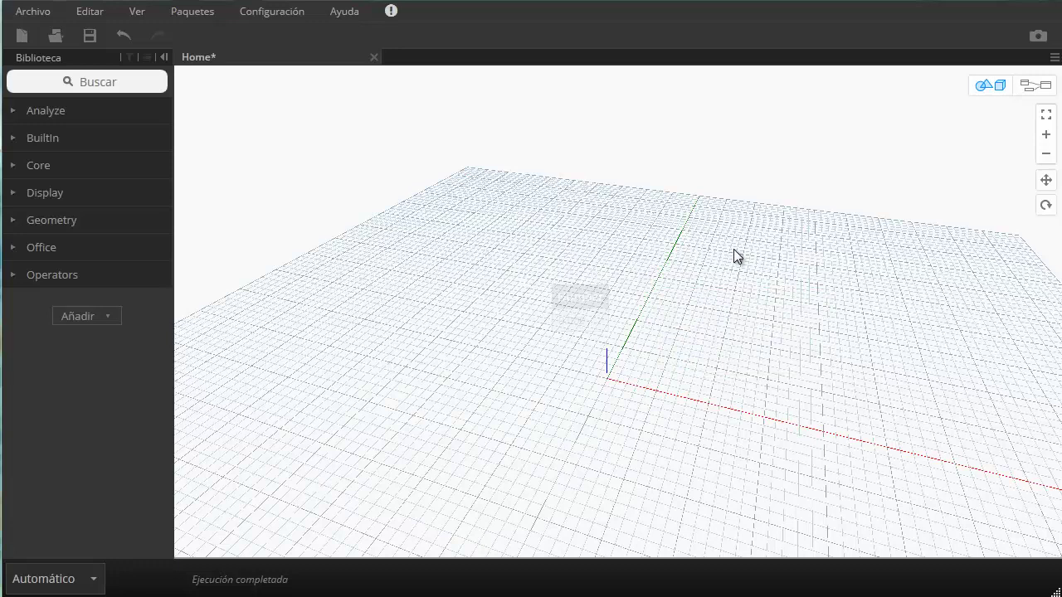
pyautogui.hotkey('ctrl', 'b')
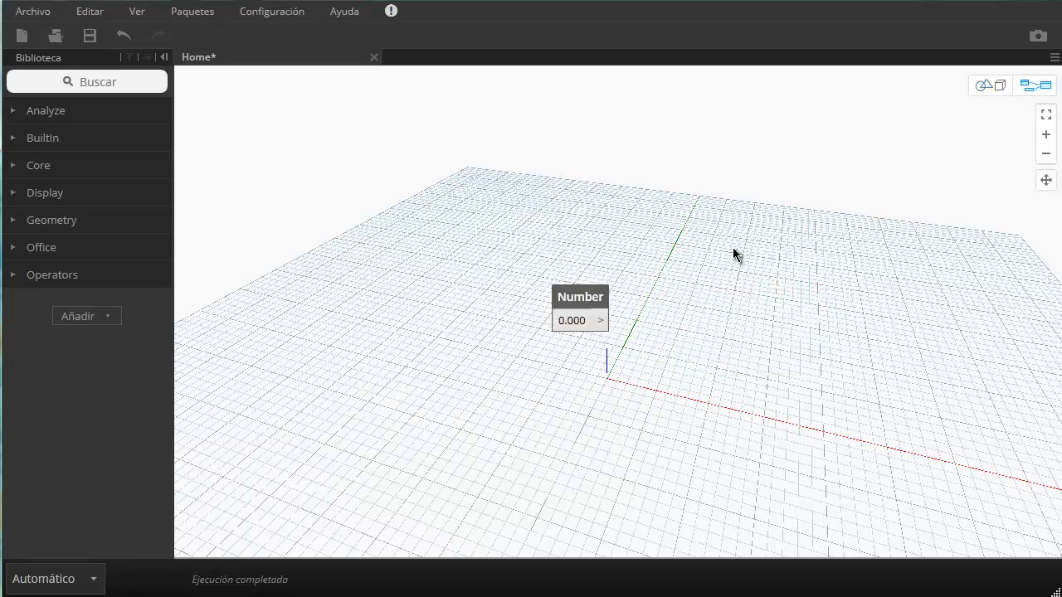
pyautogui.click(575, 300)
pyautogui.press('Delete')
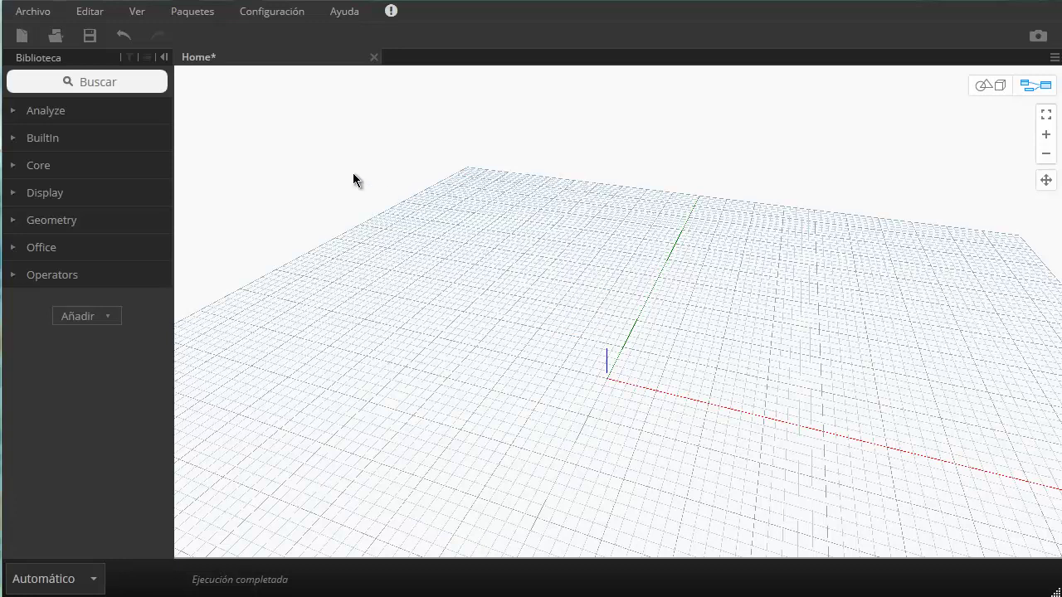
# Open and dismiss the canvas node search and the library search field.
pyautogui.rightClick(389, 131)
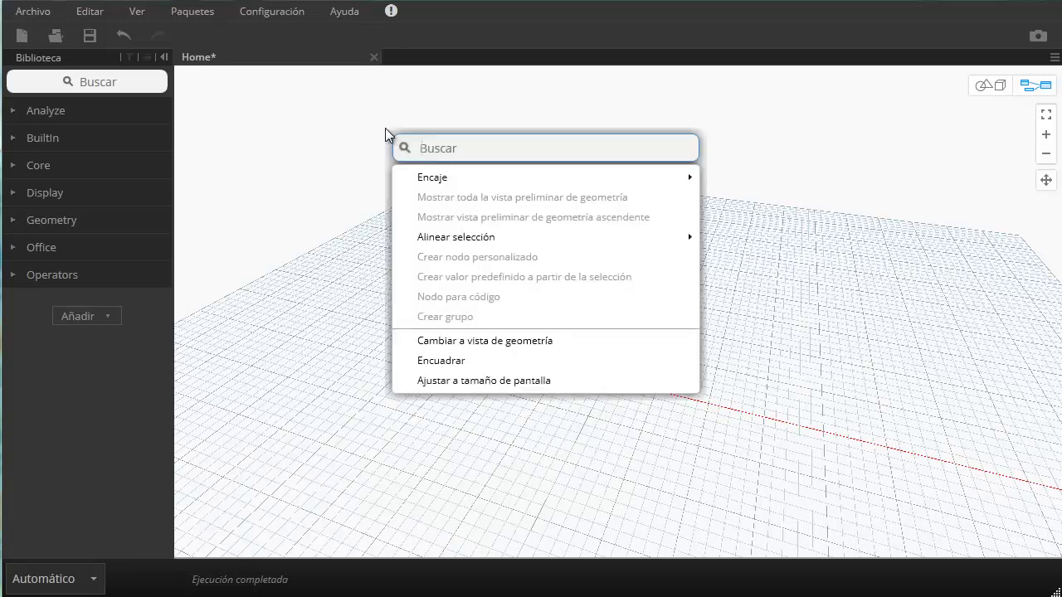
pyautogui.click(326, 169)
pyautogui.click(107, 83)
pyautogui.click(295, 134)
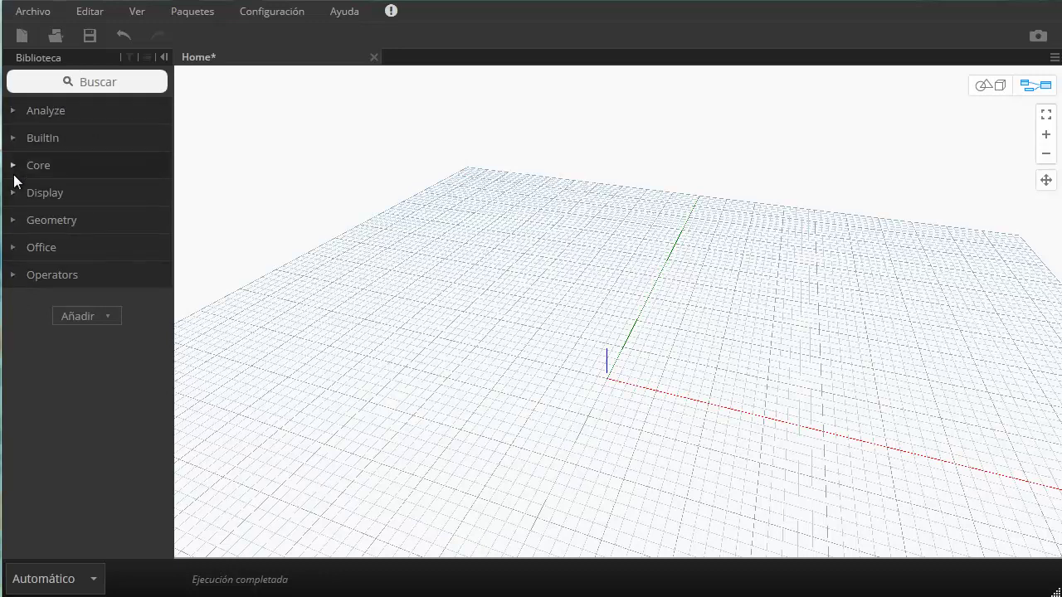
pyautogui.click(11, 112)
pyautogui.click(11, 111)
pyautogui.click(13, 139)
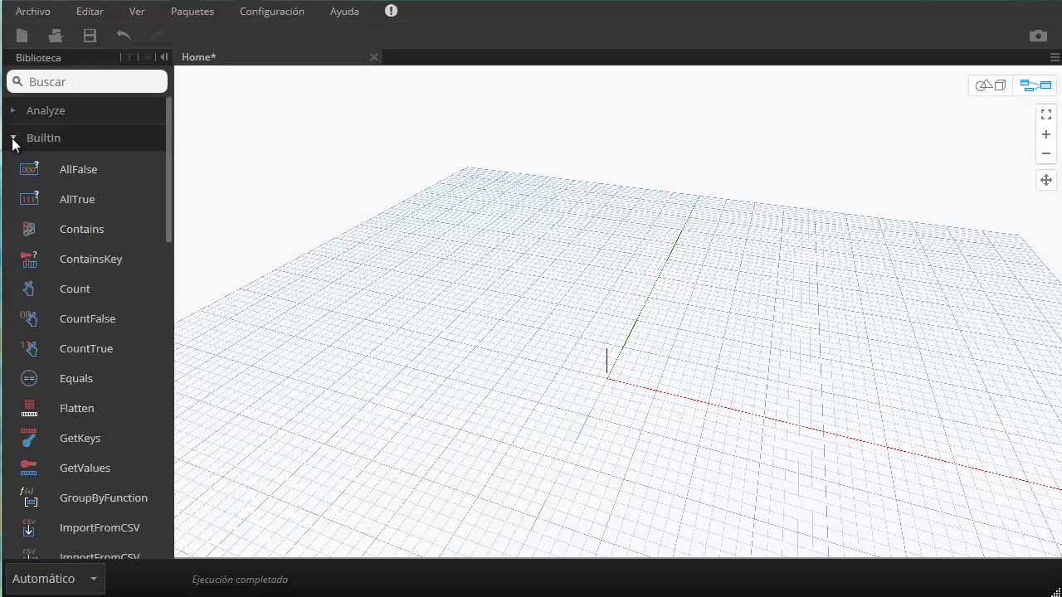
pyautogui.click(12, 140)
pyautogui.click(13, 166)
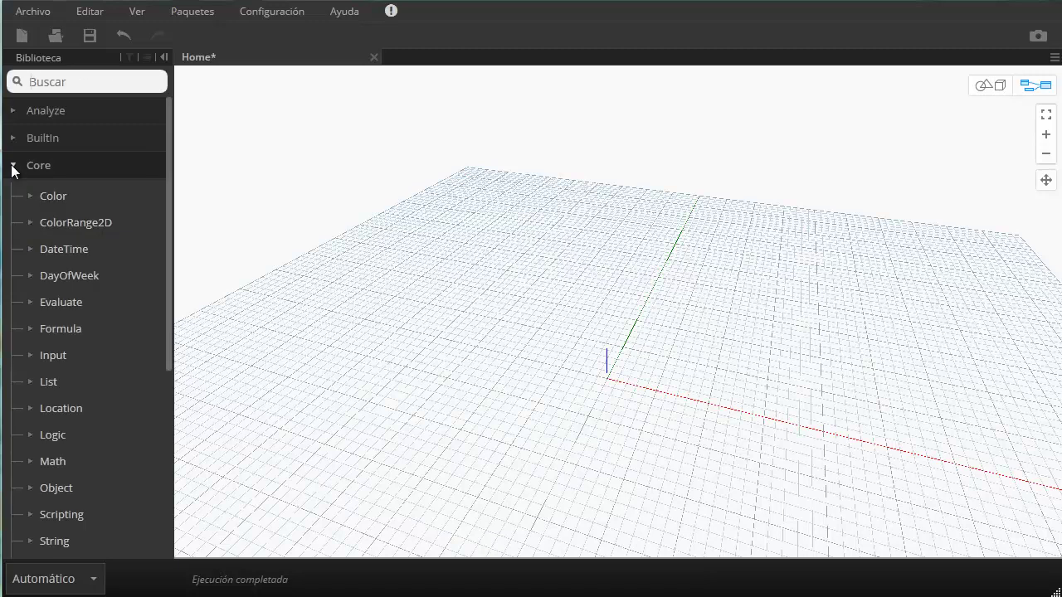
pyautogui.click(12, 167)
pyautogui.click(13, 193)
pyautogui.click(12, 193)
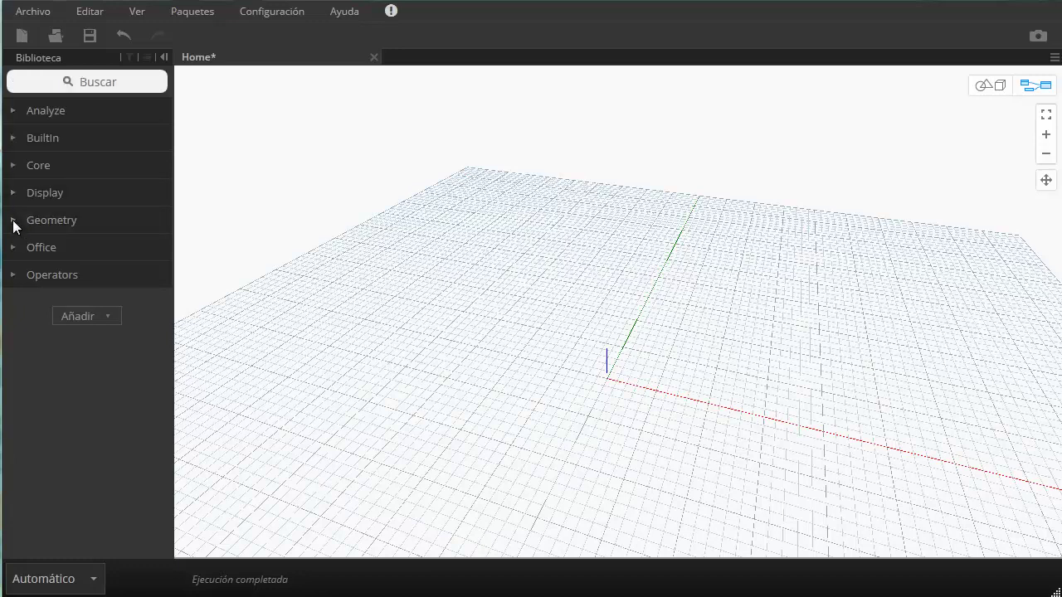
pyautogui.click(13, 221)
pyautogui.click(13, 220)
pyautogui.click(13, 248)
pyautogui.click(11, 247)
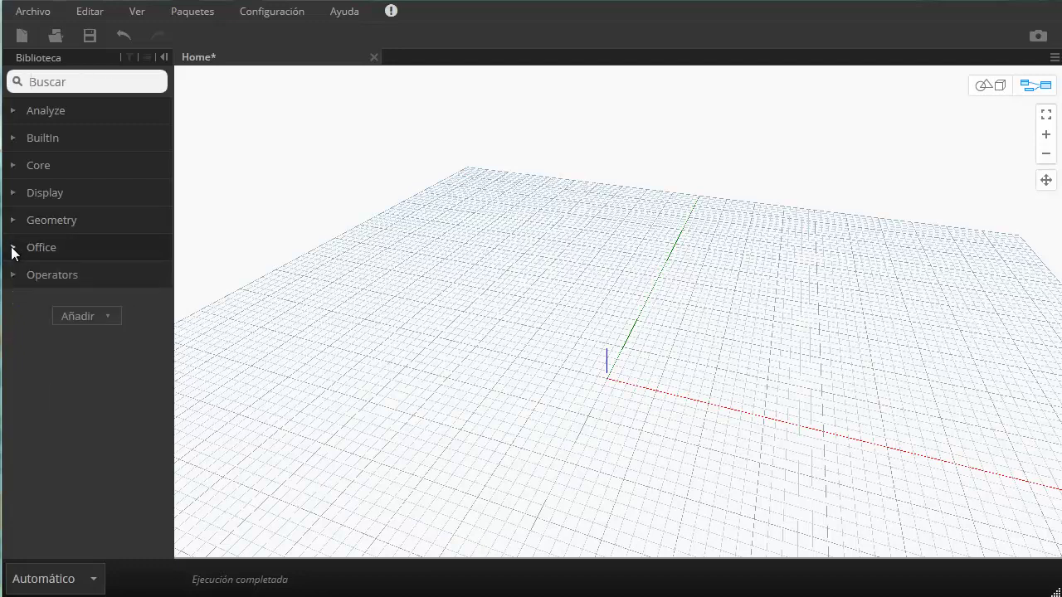
pyautogui.click(12, 274)
pyautogui.click(12, 274)
pyautogui.click(15, 139)
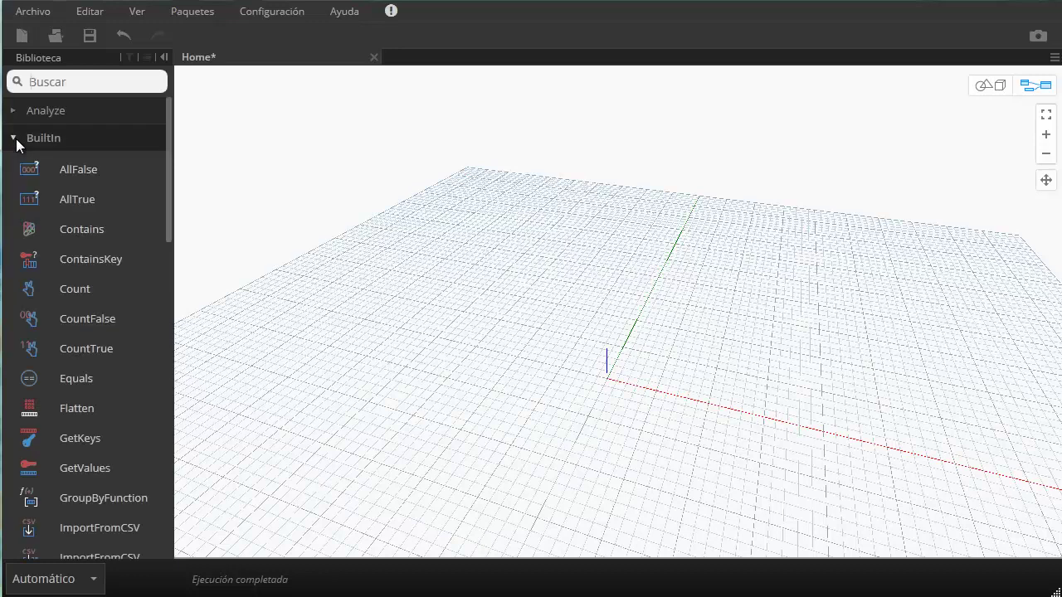
pyautogui.moveTo(169, 148)
pyautogui.mouseDown()
pyautogui.moveTo(166, 467)
pyautogui.moveTo(164, 142)
pyautogui.mouseUp()
pyautogui.click(14, 139)
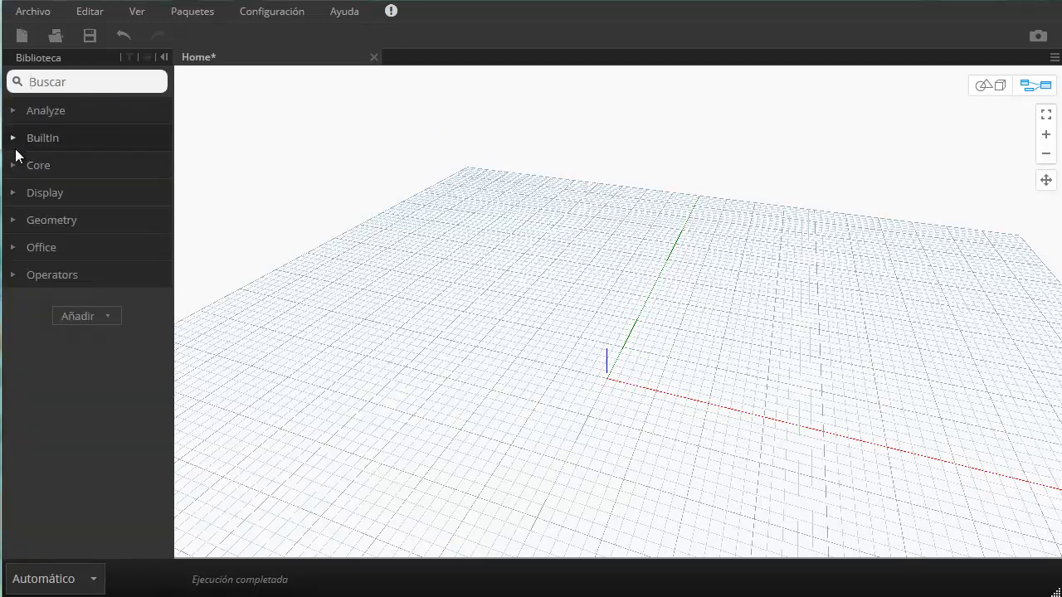
# Expand the Core category and open, then collapse, its Input subcategory.
pyautogui.click(15, 166)
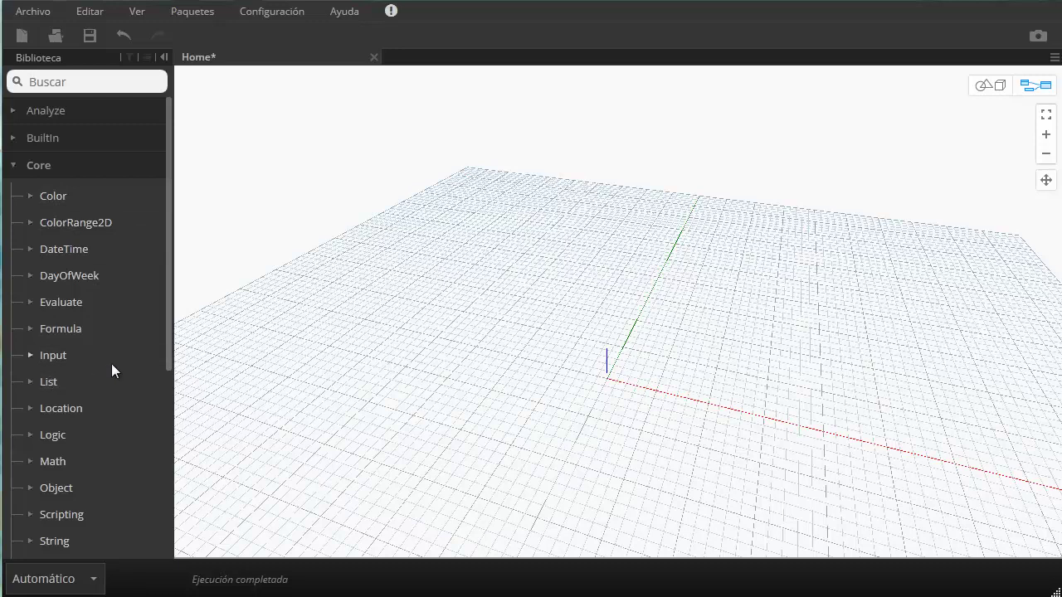
pyautogui.click(59, 356)
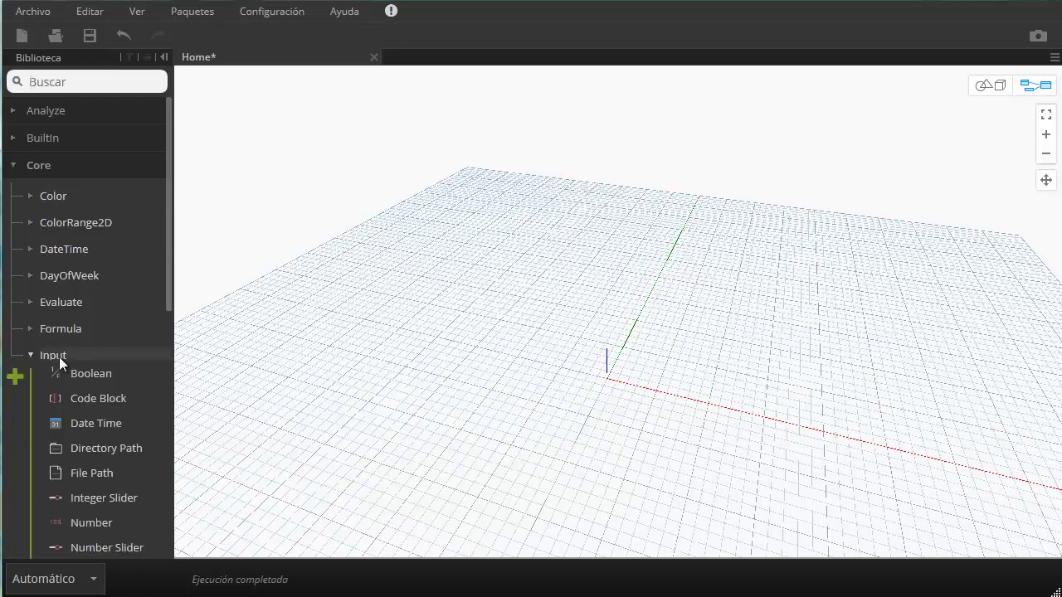
pyautogui.moveTo(166, 274); pyautogui.dragTo(167, 329)
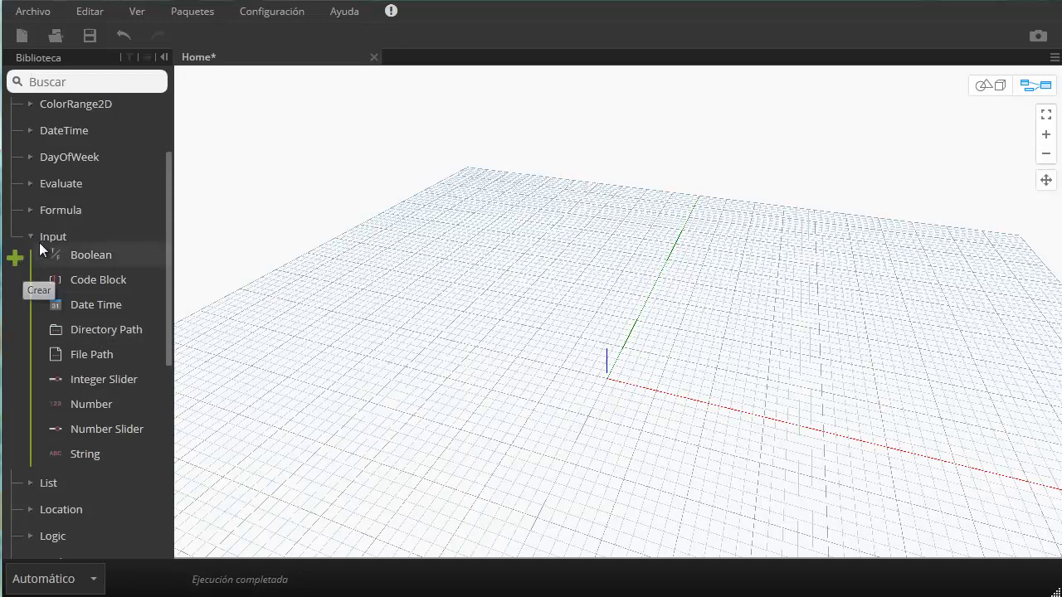
pyautogui.click(30, 237)
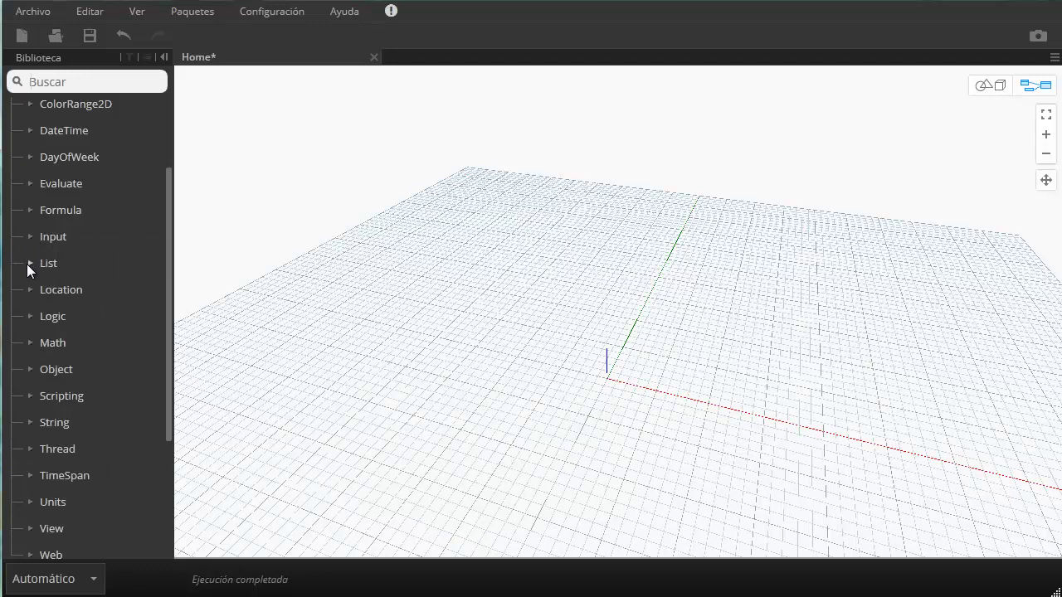
# Open and collapse Core's List subcategory, scrolling through the library with Core left expanded.
pyautogui.click(29, 264)
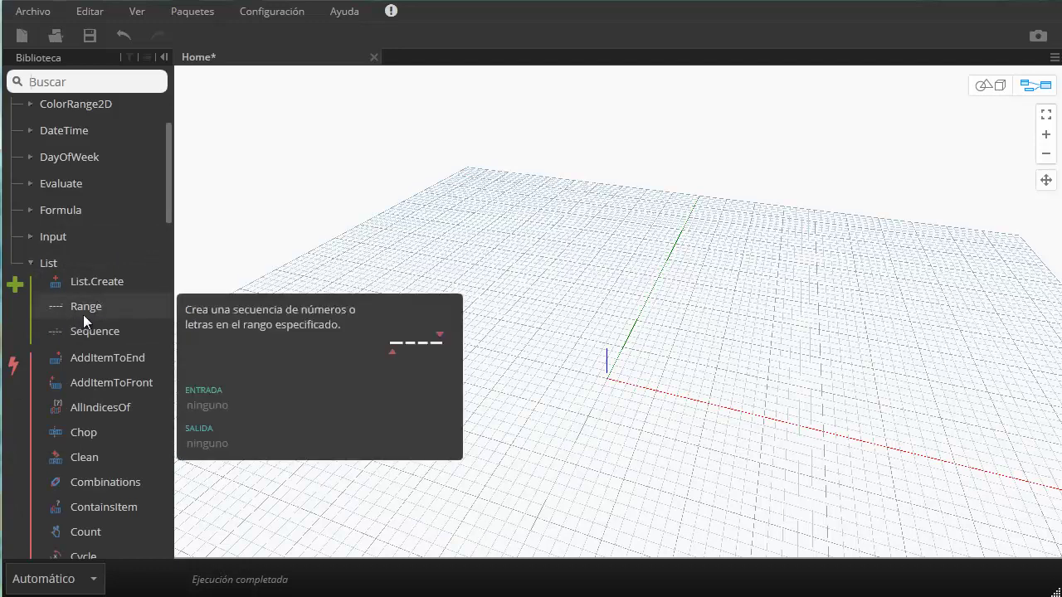
pyautogui.scroll(-5, 81, 300)
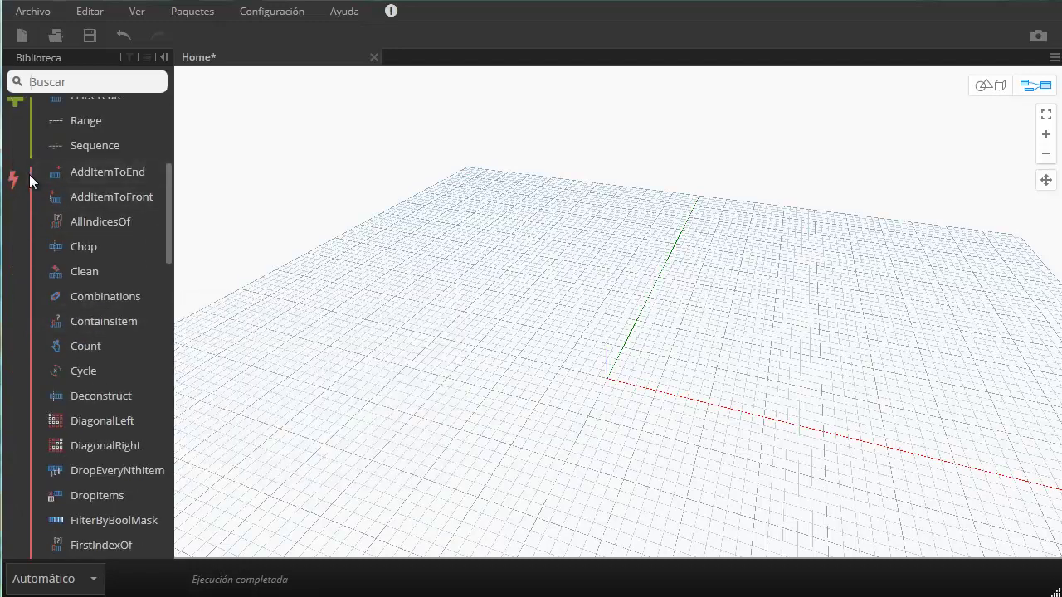
pyautogui.moveTo(83, 432)
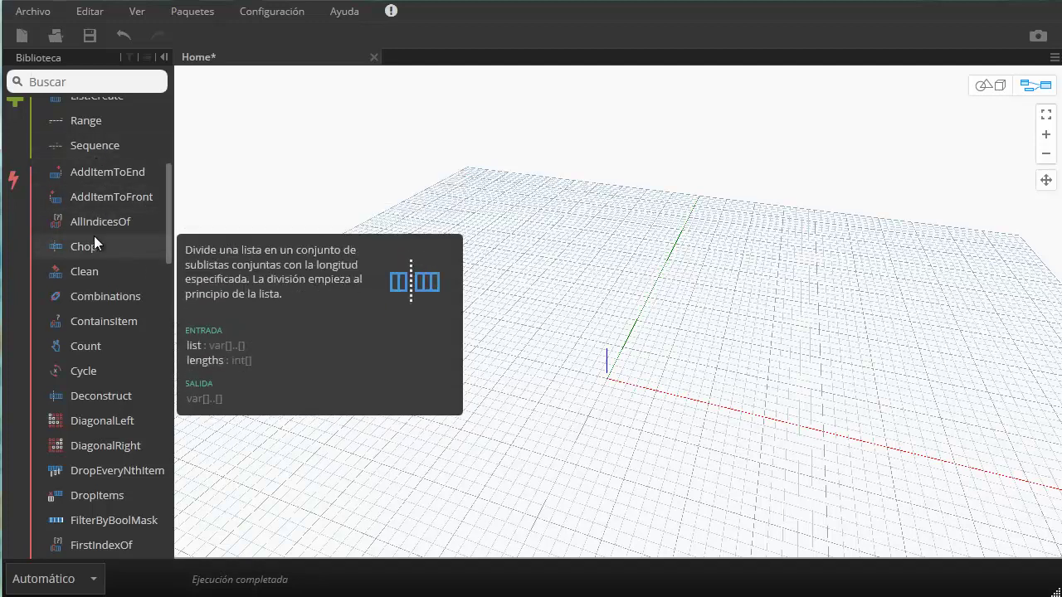
pyautogui.scroll(3, 94, 235)
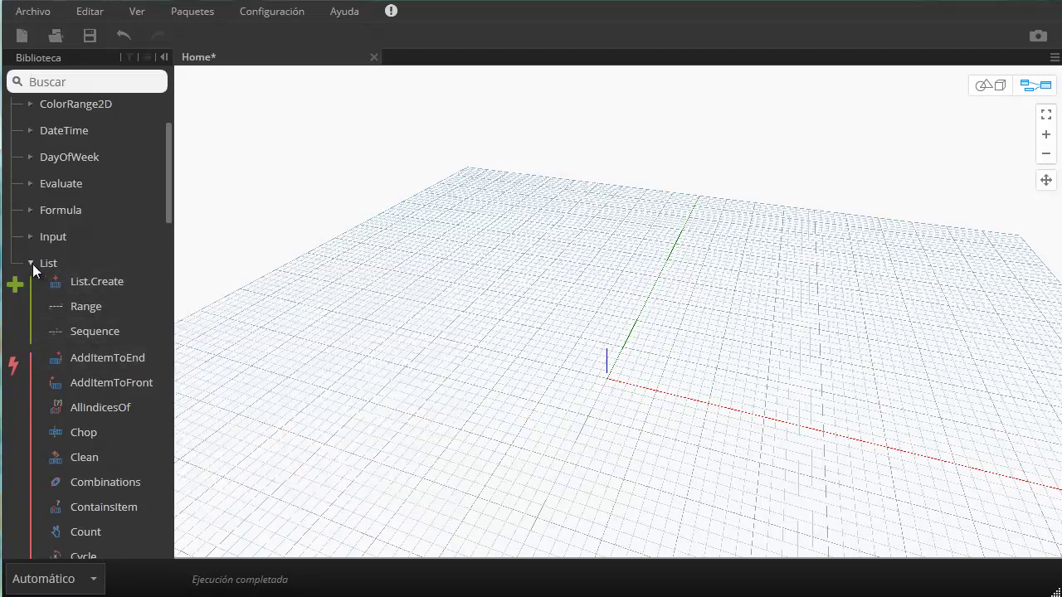
pyautogui.click(33, 264)
pyautogui.click(166, 208)
pyautogui.moveTo(167, 267)
pyautogui.mouseDown()
pyautogui.moveTo(166, 355)
pyautogui.moveTo(166, 172)
pyautogui.moveTo(156, 297)
pyautogui.mouseUp()
pyautogui.scroll(1, 113, 279)
pyautogui.scroll(-3, 114, 279)
pyautogui.scroll(3, 113, 278)
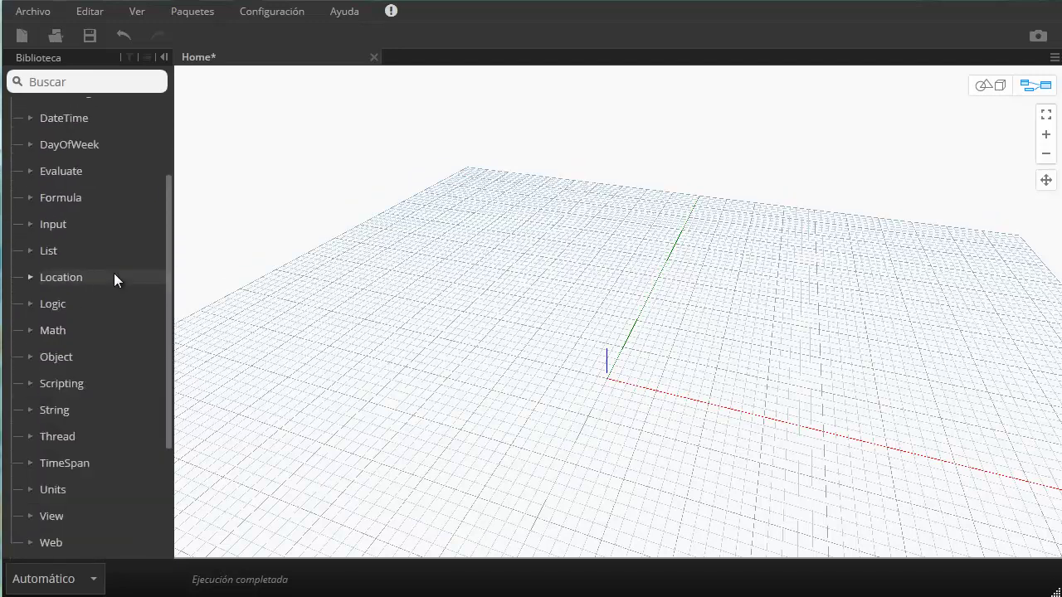
pyautogui.scroll(2, 113, 279)
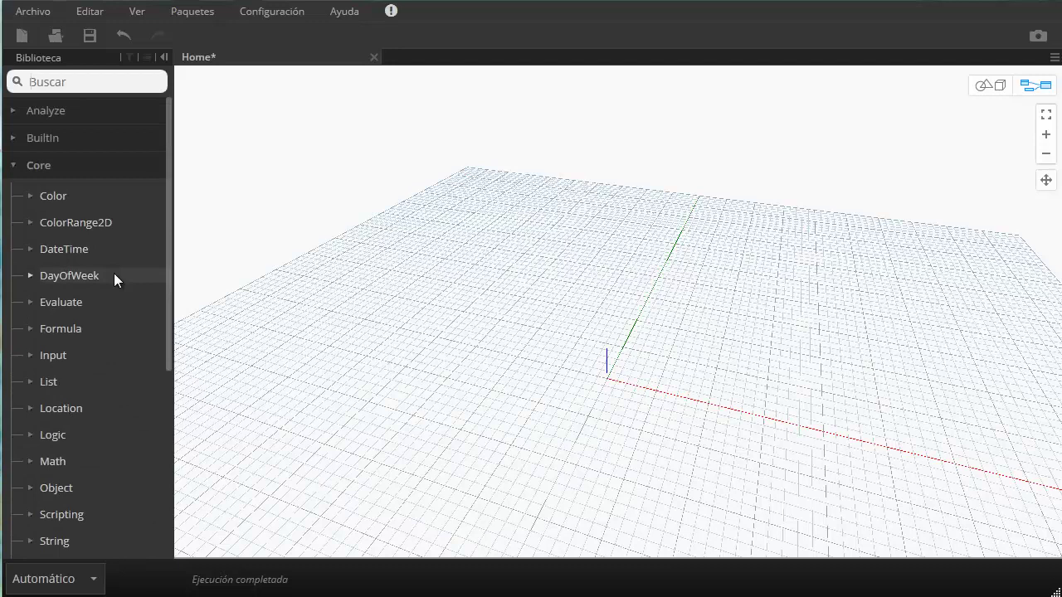
# Collapse the Core category in the node library.
pyautogui.click(13, 167)
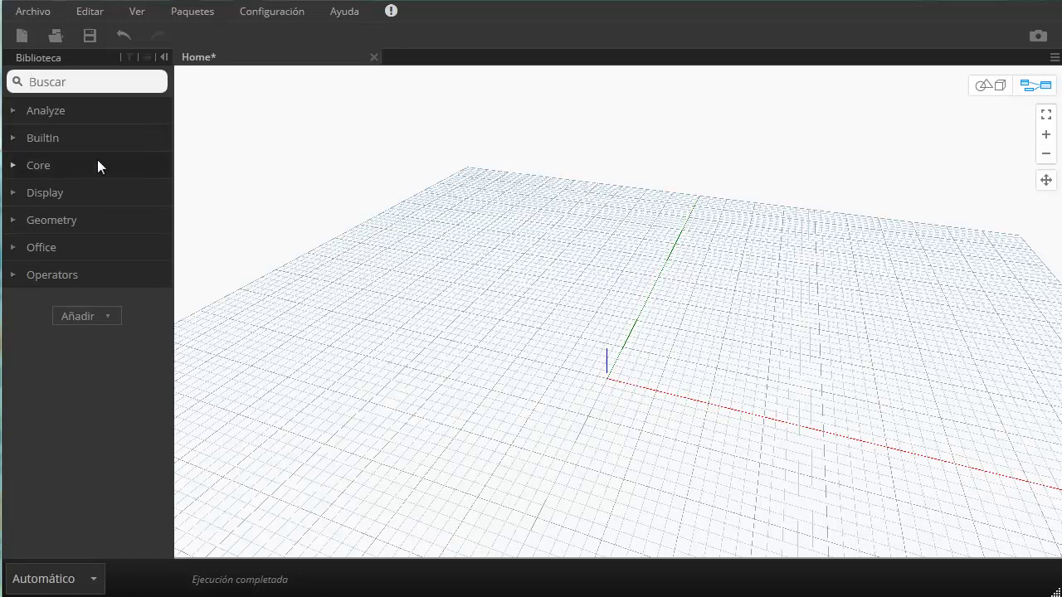
# Search the library for 'point' and add a Point.ByCoordinates node to the canvas.
pyautogui.click(117, 79)
pyautogui.write('po')
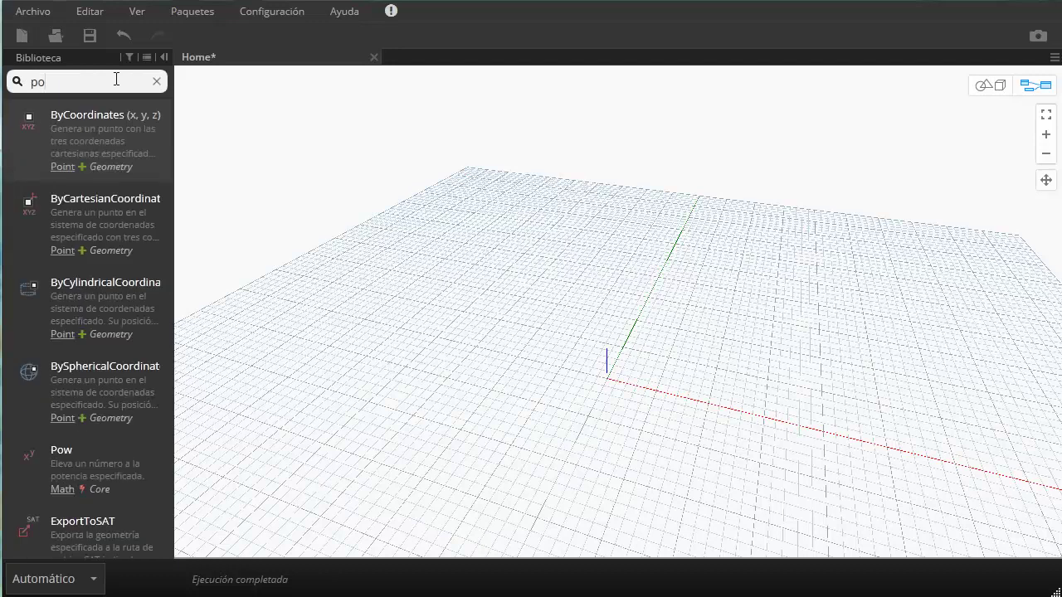
pyautogui.write('int')
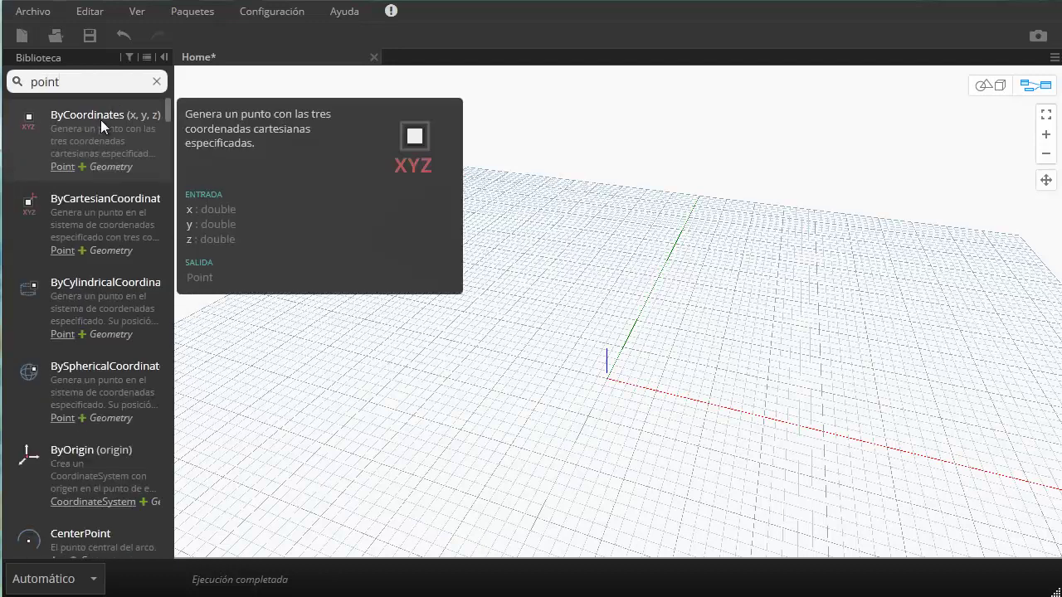
pyautogui.click(100, 119)
pyautogui.moveTo(588, 284); pyautogui.dragTo(582, 253)
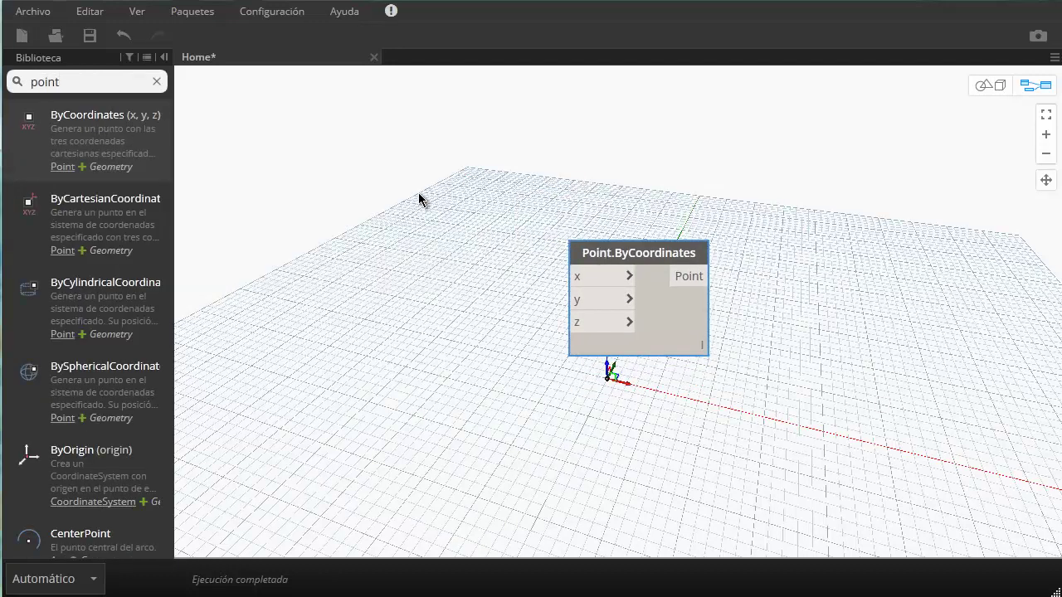
# Add a Number node through the canvas search 'numb' and arrange it beside the point node.
pyautogui.rightClick(316, 140)
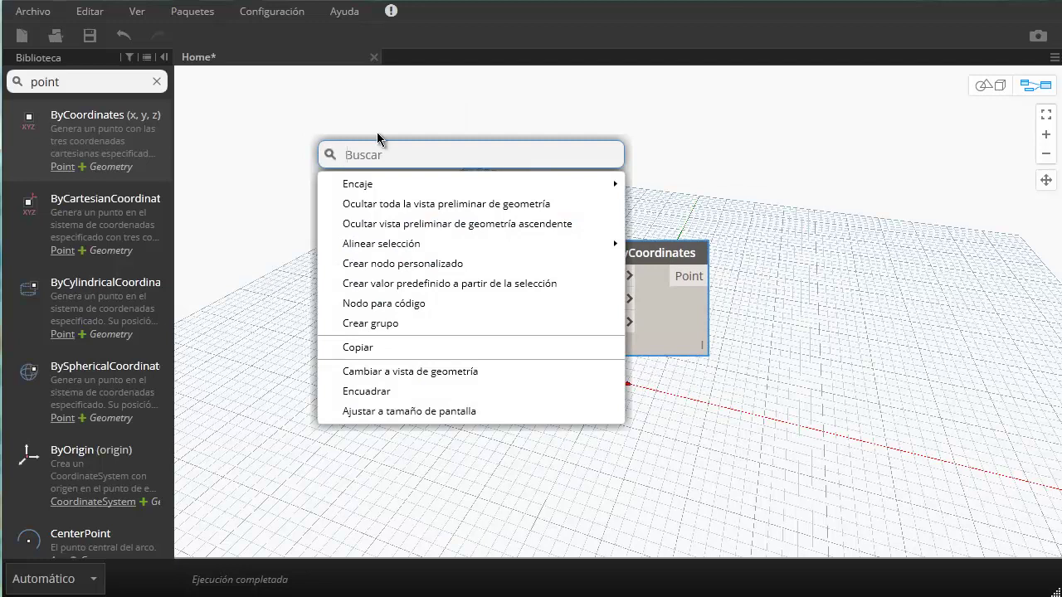
pyautogui.write('numb')
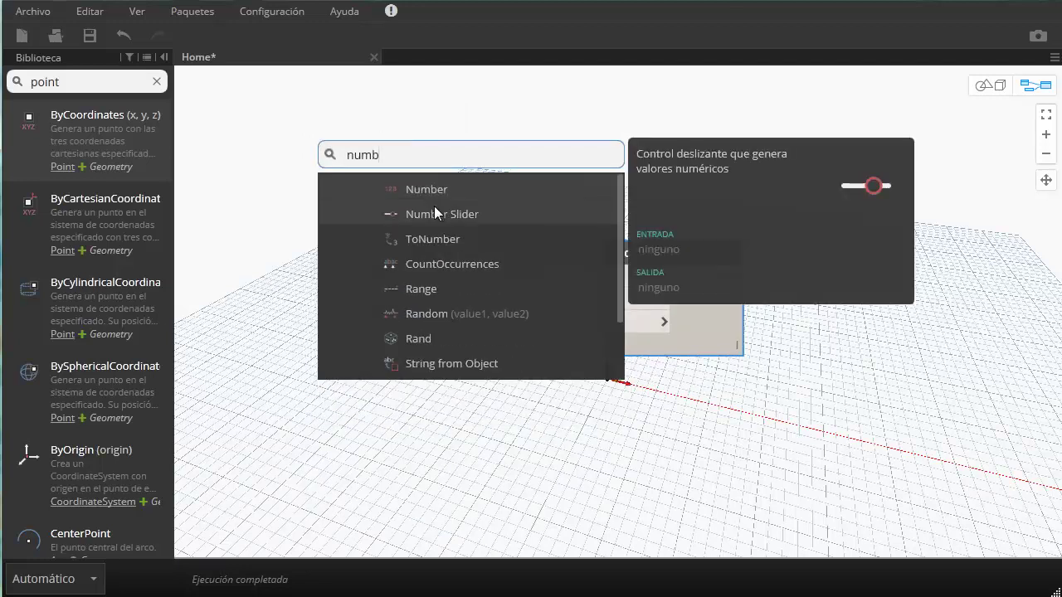
pyautogui.click(437, 195)
pyautogui.moveTo(451, 215); pyautogui.dragTo(376, 215)
pyautogui.moveTo(670, 249); pyautogui.dragTo(529, 193)
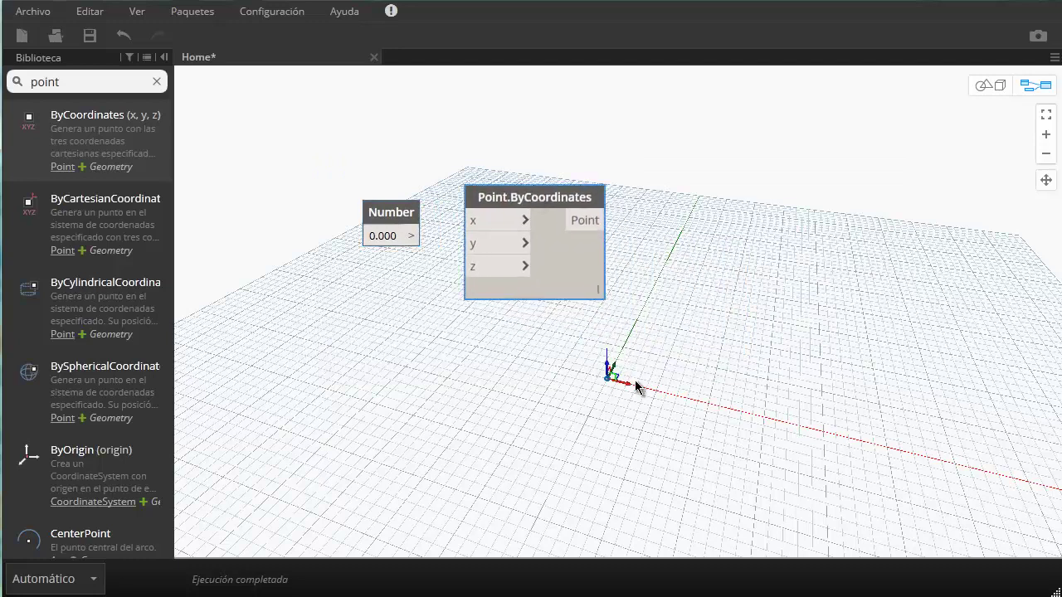
# Wire the Number output into Point.ByCoordinates' x input and change the value to 2.
pyautogui.moveTo(407, 211); pyautogui.dragTo(358, 189)
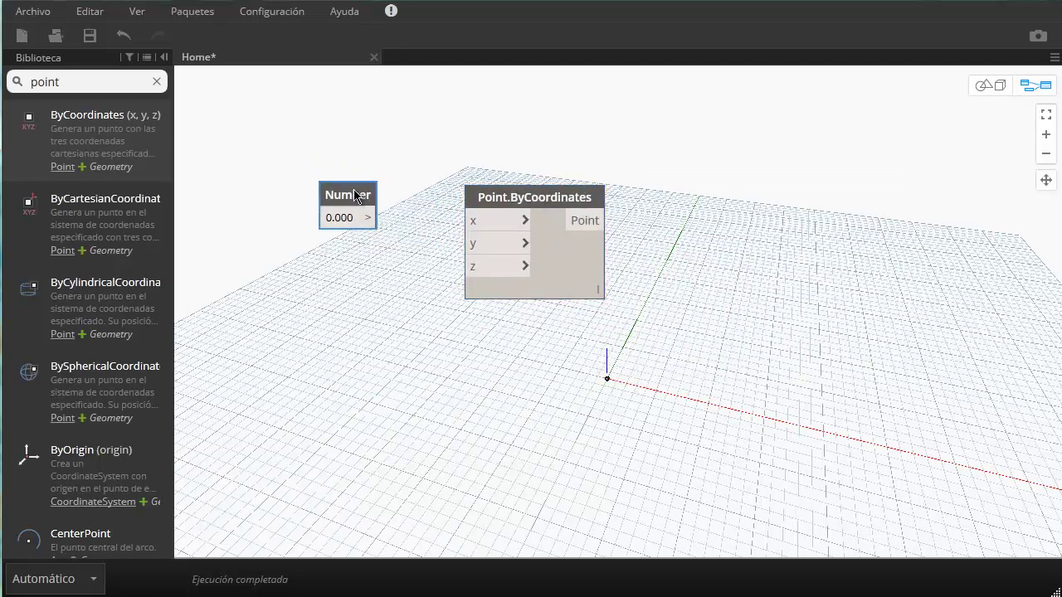
pyautogui.click(362, 213)
pyautogui.click(479, 221)
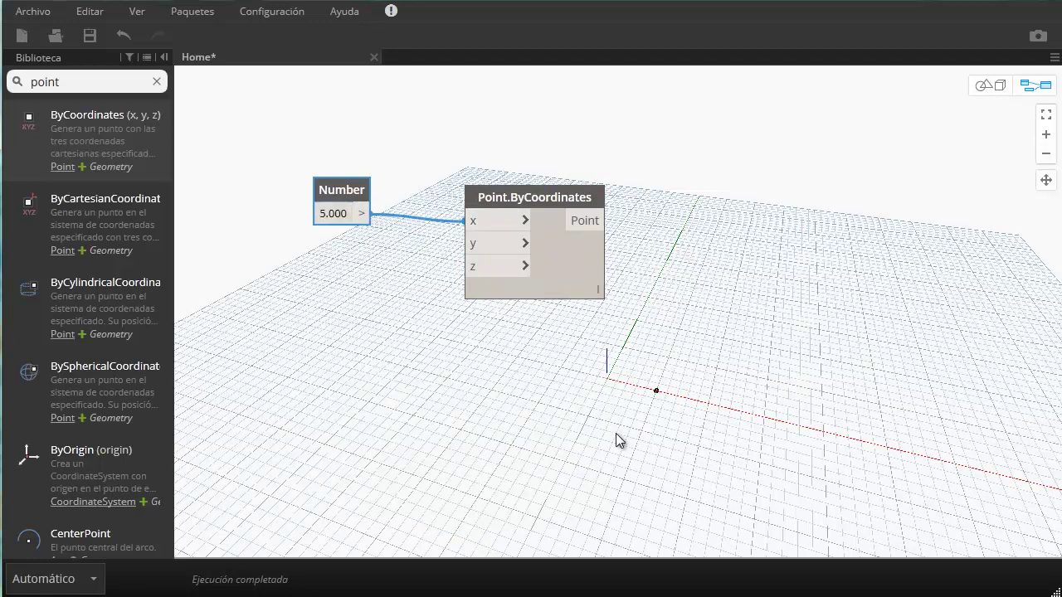
pyautogui.doubleClick(336, 215)
pyautogui.write('2')
pyautogui.press('Return')
# In Manual mode, set the Number to 9 and run the graph, then return to Automático.
pyautogui.press('Down')
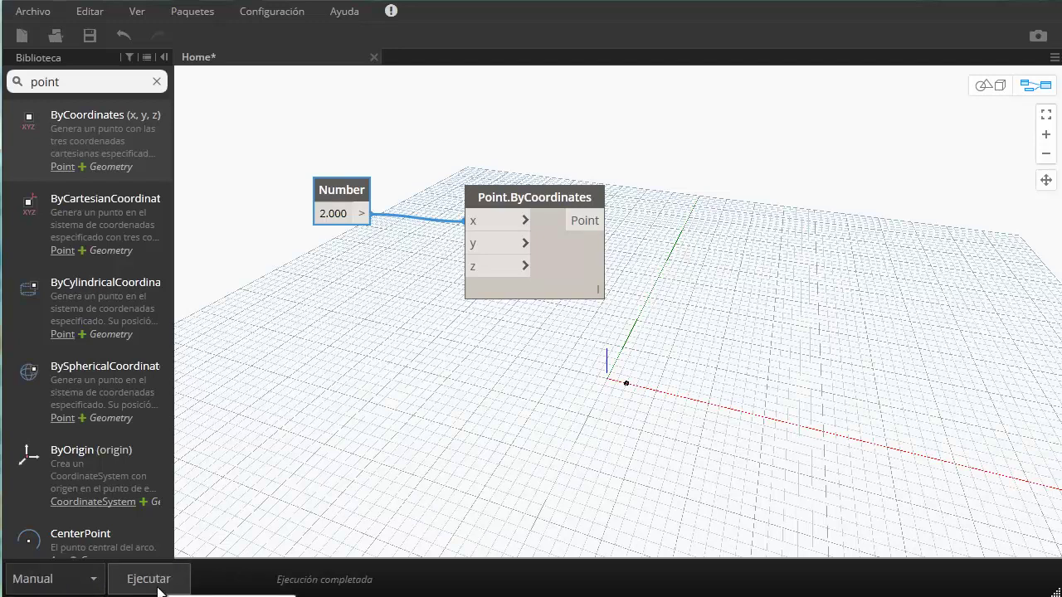
pyautogui.doubleClick(338, 212)
pyautogui.write('9')
pyautogui.press('Return')
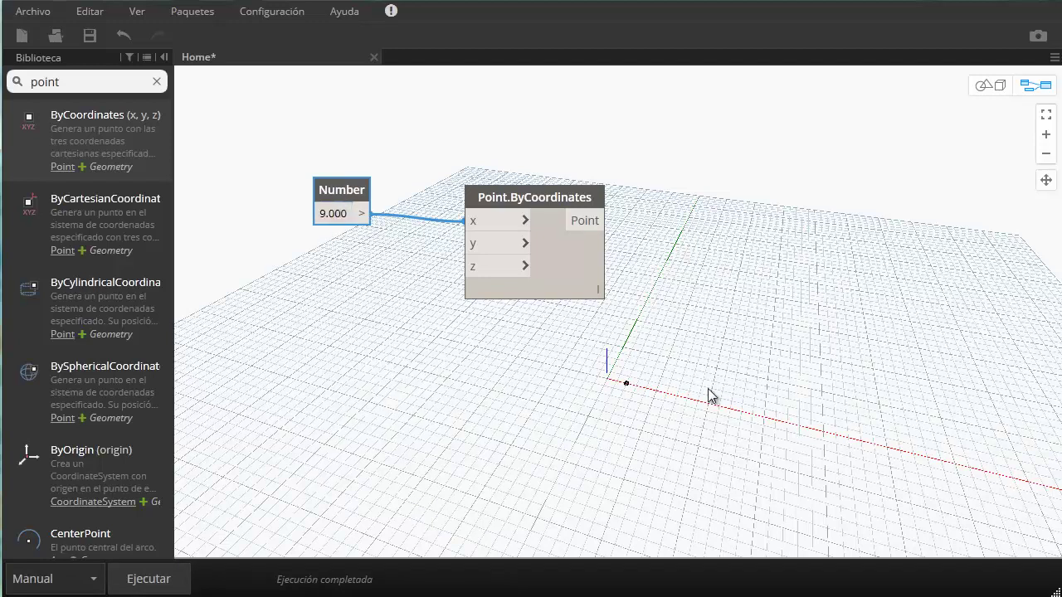
pyautogui.moveTo(498, 286)
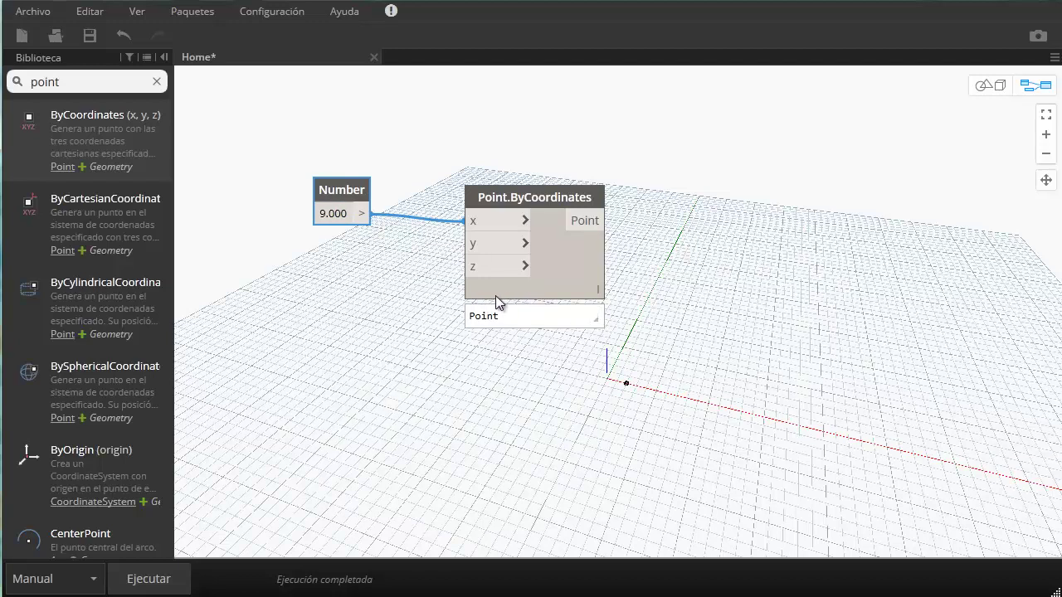
pyautogui.moveTo(533, 317)
pyautogui.click(585, 316)
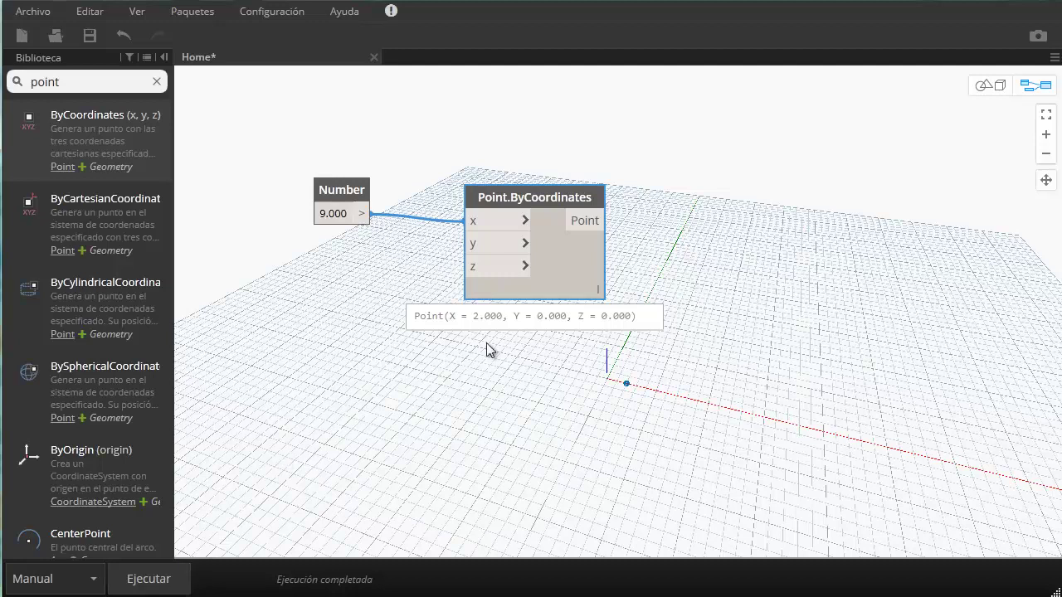
pyautogui.click(152, 581)
pyautogui.click(54, 578)
pyautogui.click(50, 531)
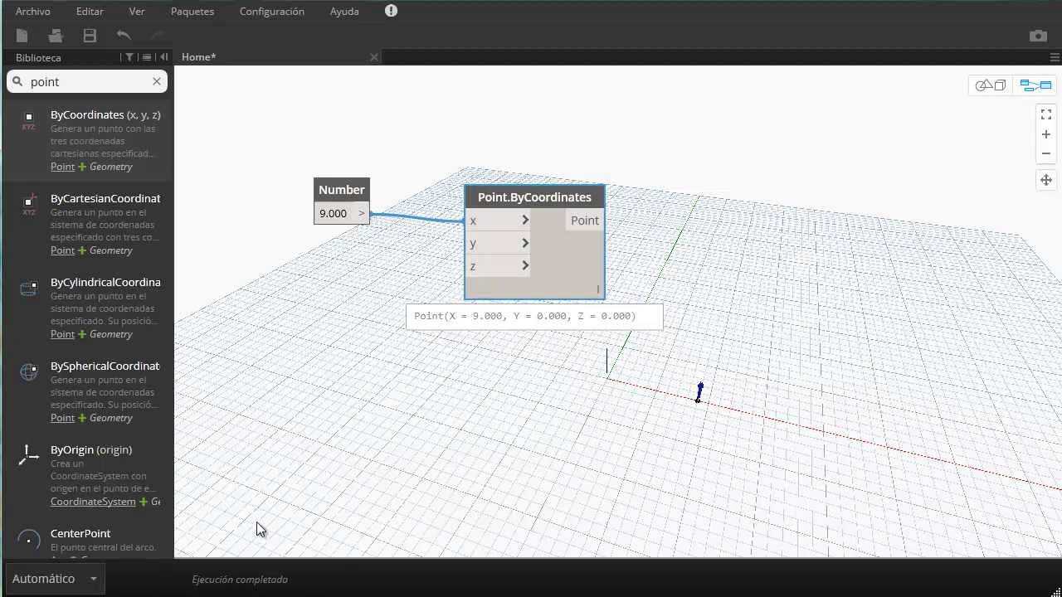
# Deselect the nodes, clear the 'point' library search, and nudge Point.ByCoordinates to the right.
pyautogui.click(671, 416)
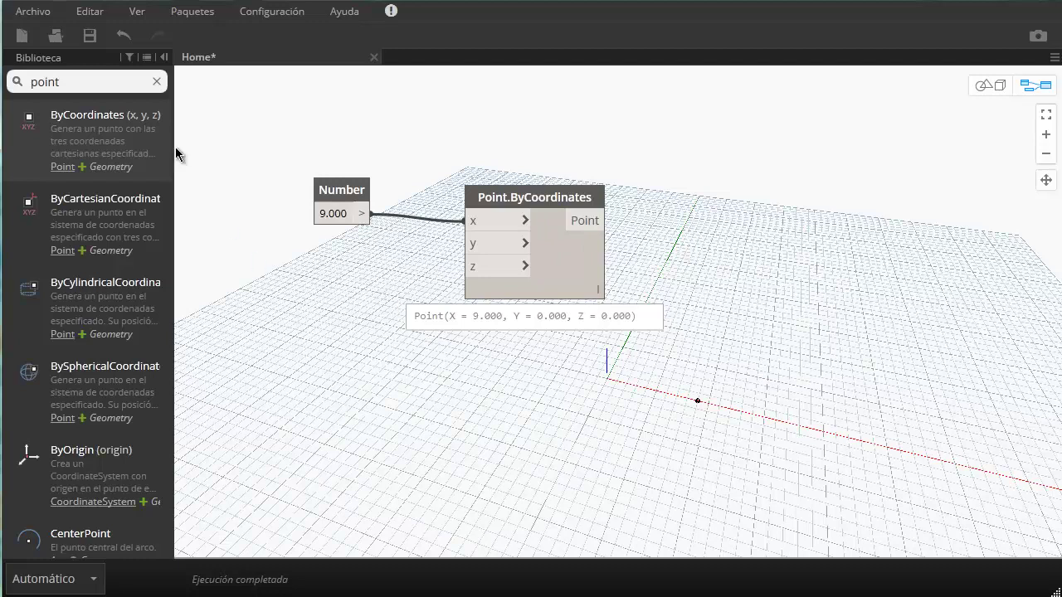
pyautogui.moveTo(92, 206)
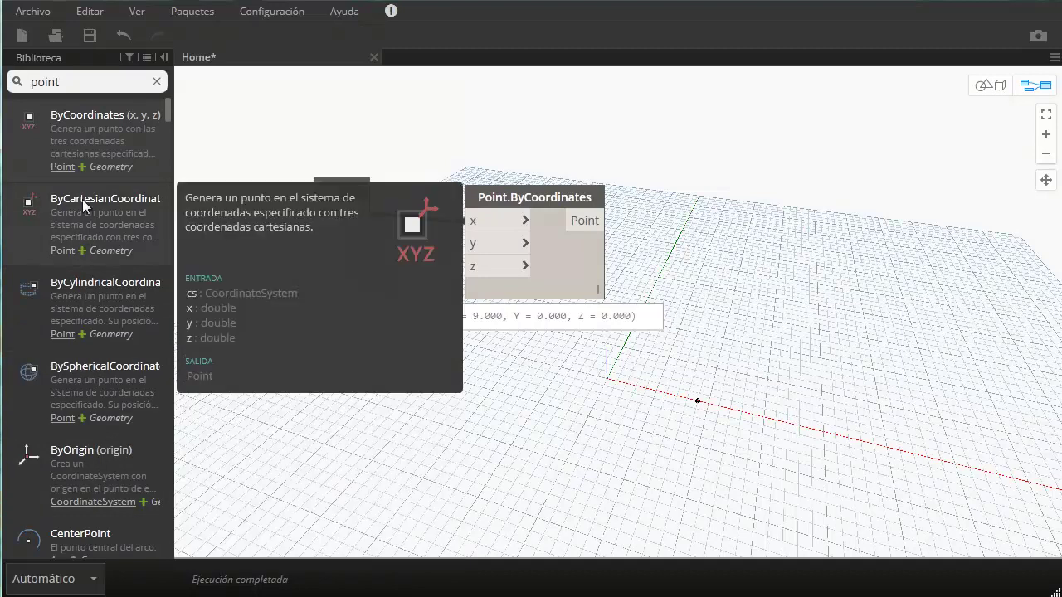
pyautogui.scroll(-5, 79, 266)
pyautogui.scroll(-4, 88, 307)
pyautogui.scroll(-2, 88, 328)
pyautogui.scroll(8, 89, 335)
pyautogui.scroll(3, 90, 341)
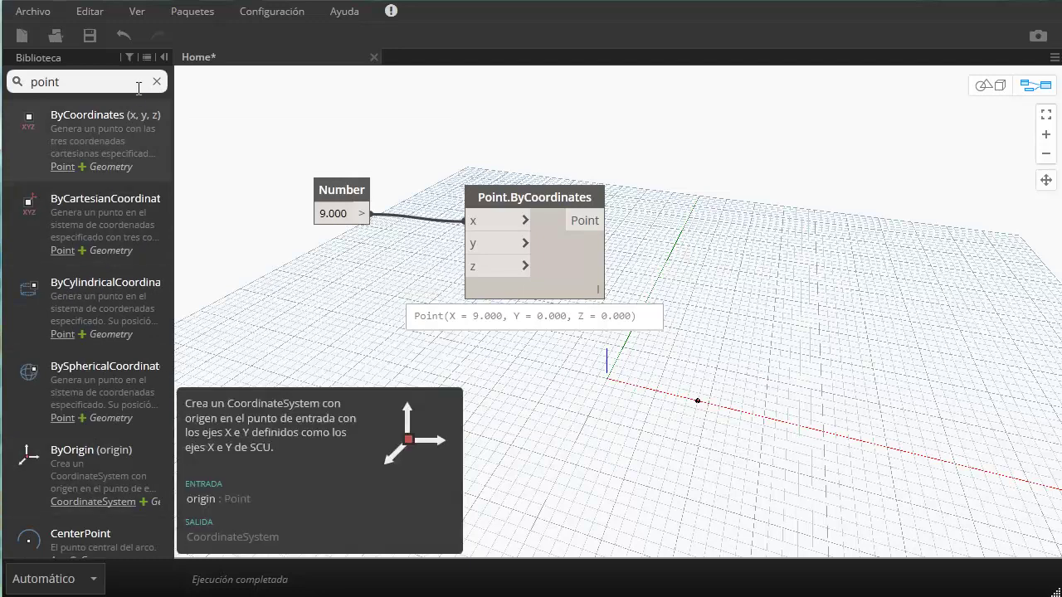
pyautogui.click(156, 81)
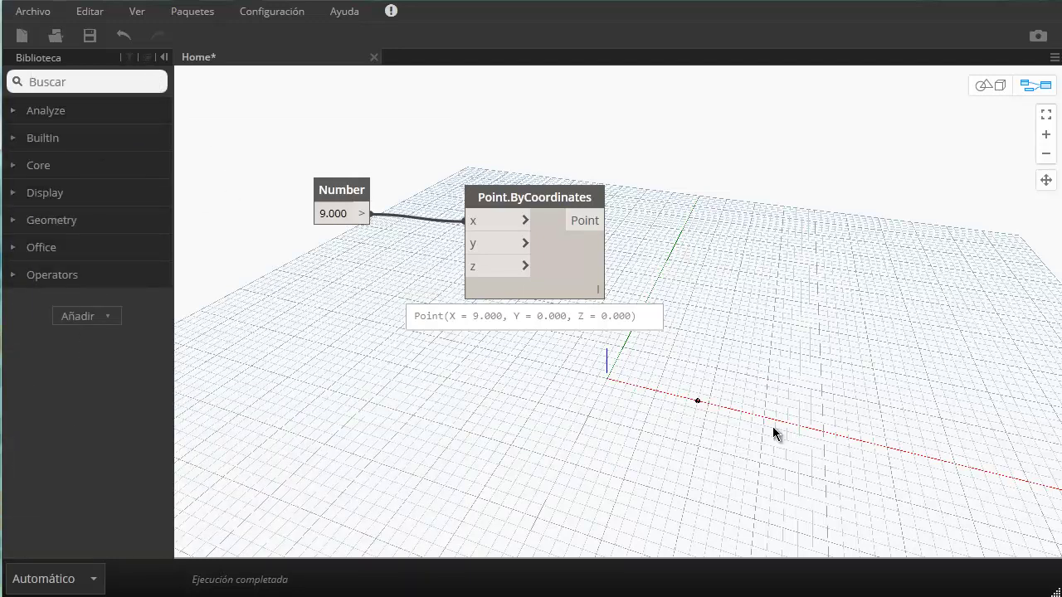
pyautogui.moveTo(537, 204); pyautogui.dragTo(579, 197)
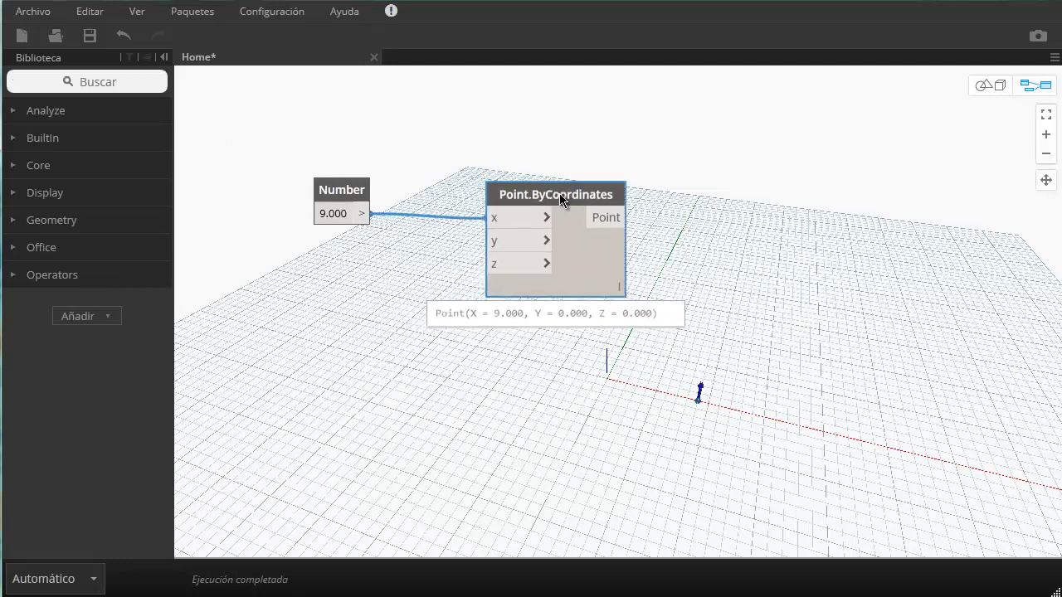